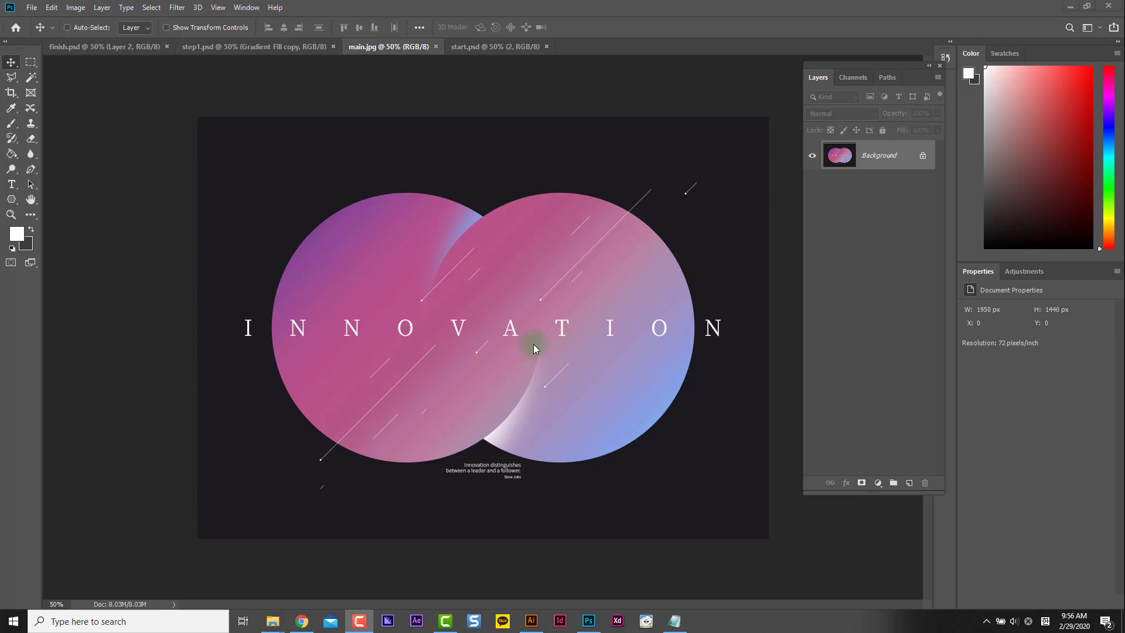
Switch to start.psd and examine the two circle layers, toggling the visibility of the blue circle
{"action": "left_click", "coordinate": [482, 47]}
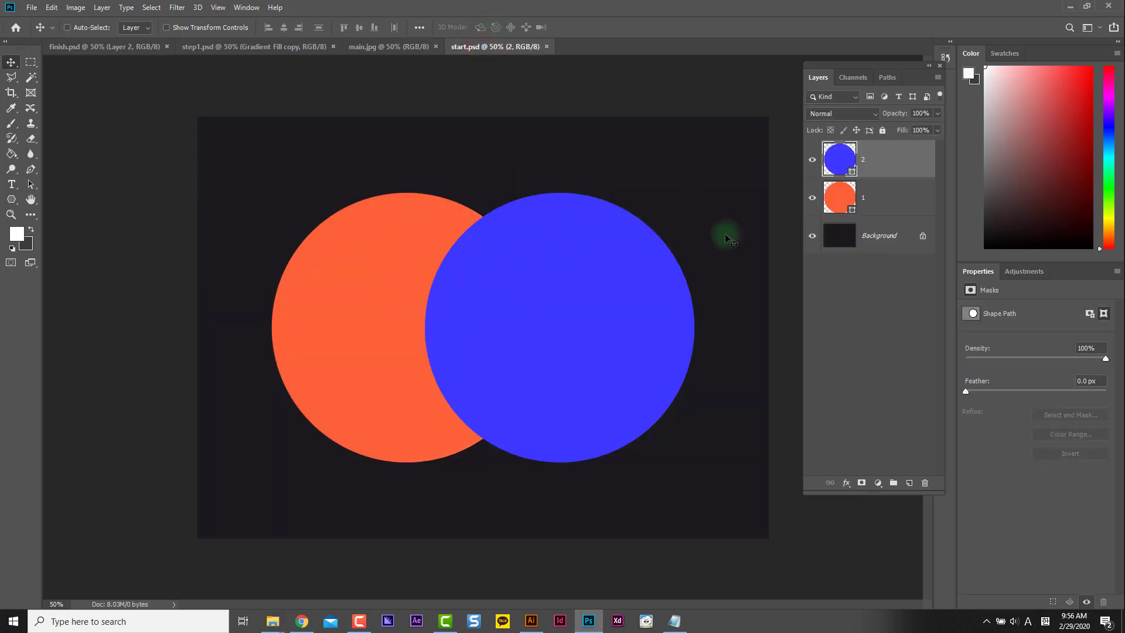
{"action": "left_click", "coordinate": [879, 199]}
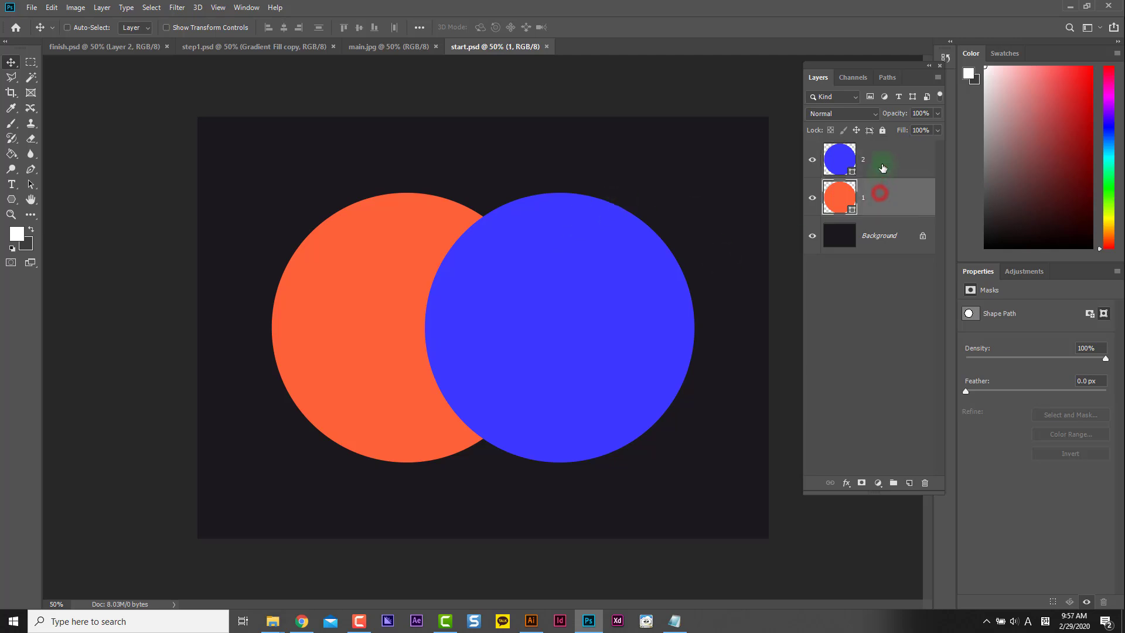
{"action": "left_click", "coordinate": [882, 163]}
{"action": "left_click", "coordinate": [877, 207]}
{"action": "left_click", "coordinate": [882, 165]}
{"action": "left_click", "coordinate": [879, 196]}
{"action": "left_click", "coordinate": [884, 167]}
{"action": "left_click", "coordinate": [813, 159]}
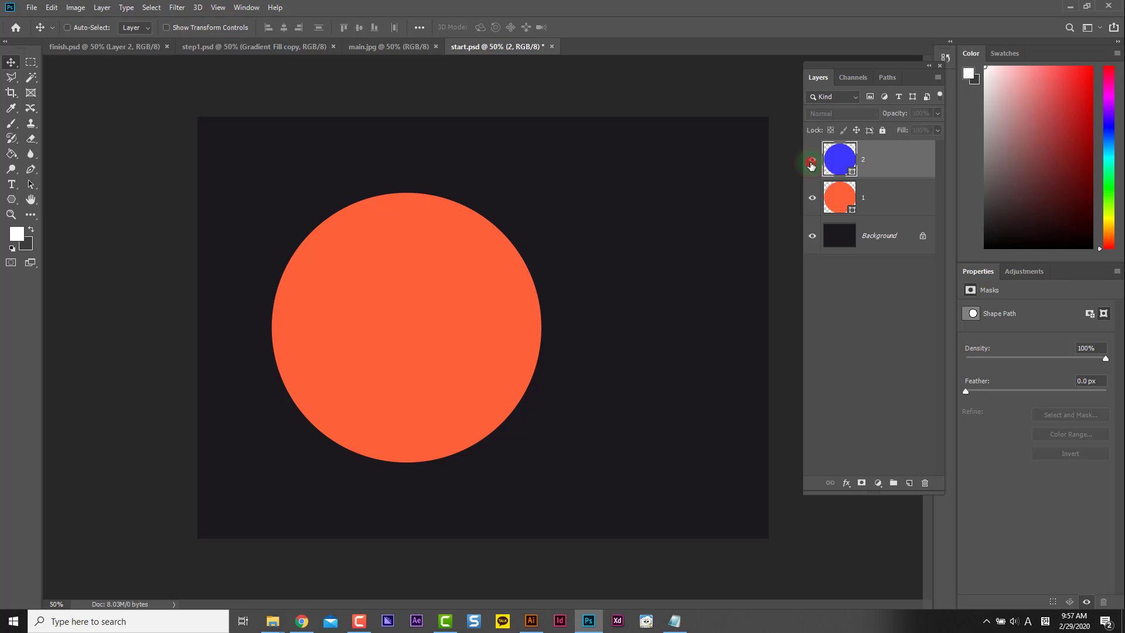
{"action": "left_click", "coordinate": [812, 160]}
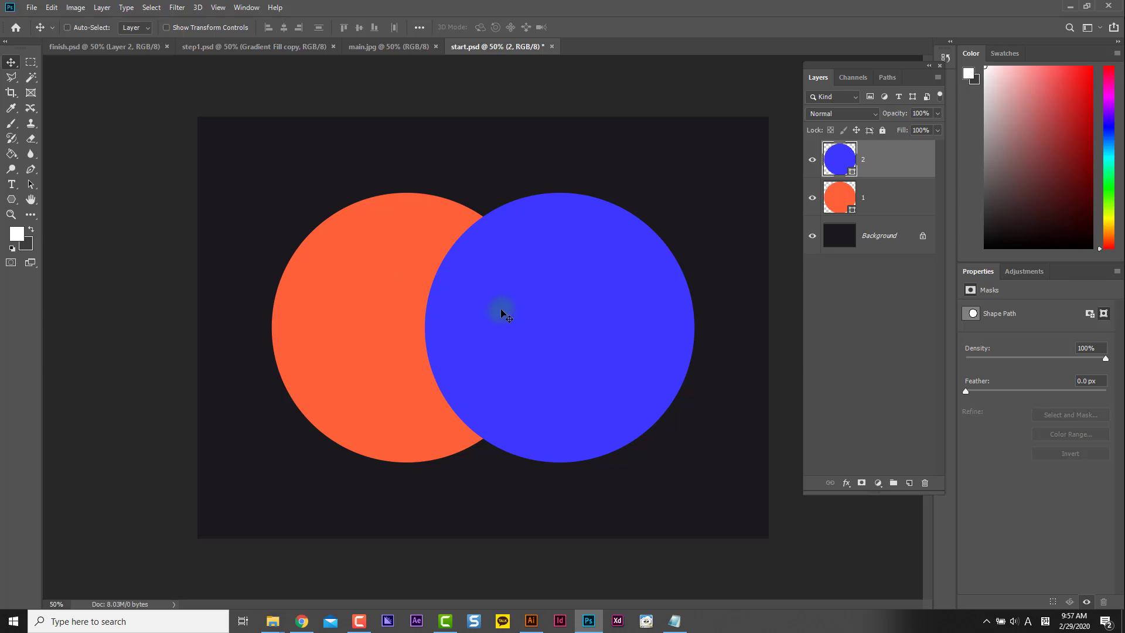
Add a Gradient fill layer above the blue circle layer
{"action": "left_click", "coordinate": [878, 483]}
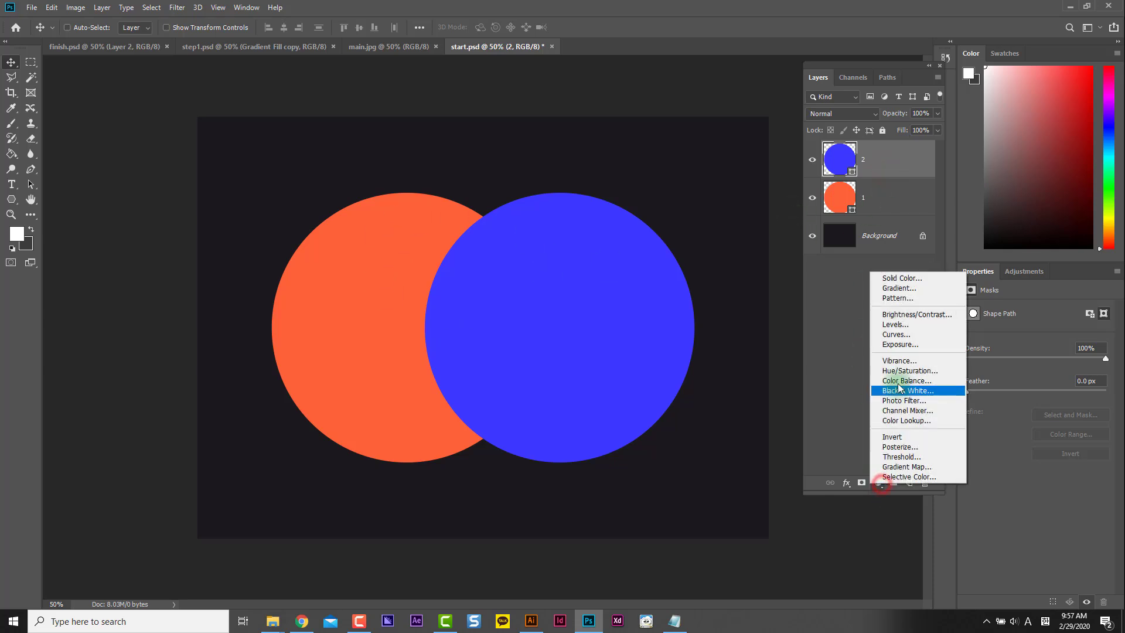
{"action": "left_click", "coordinate": [850, 271]}
{"action": "left_click", "coordinate": [878, 483]}
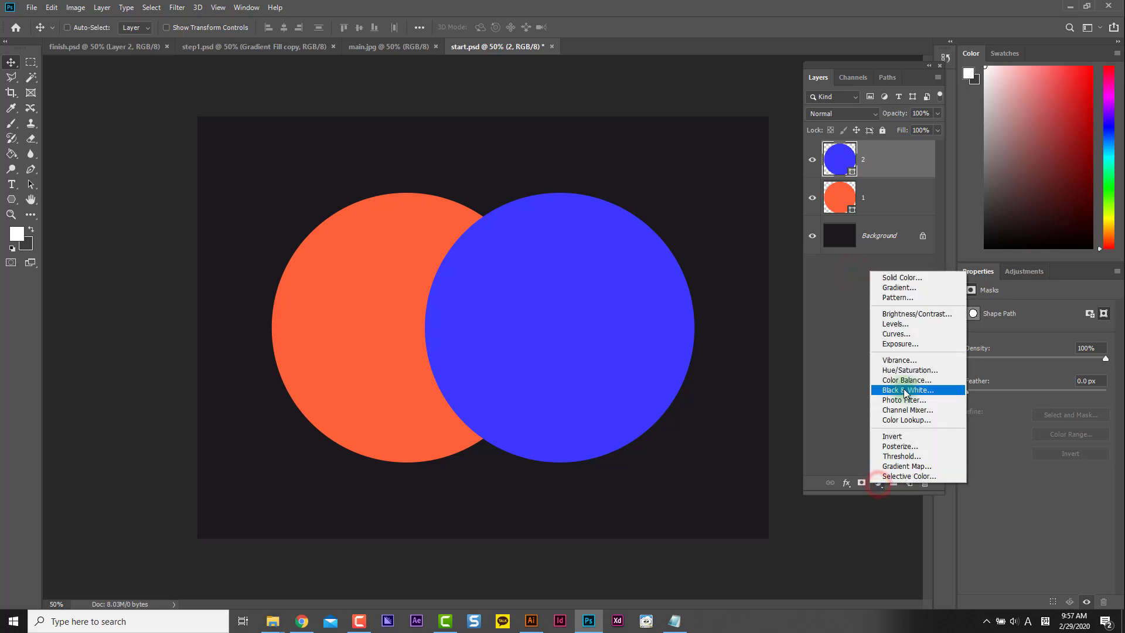
{"action": "left_click", "coordinate": [916, 295]}
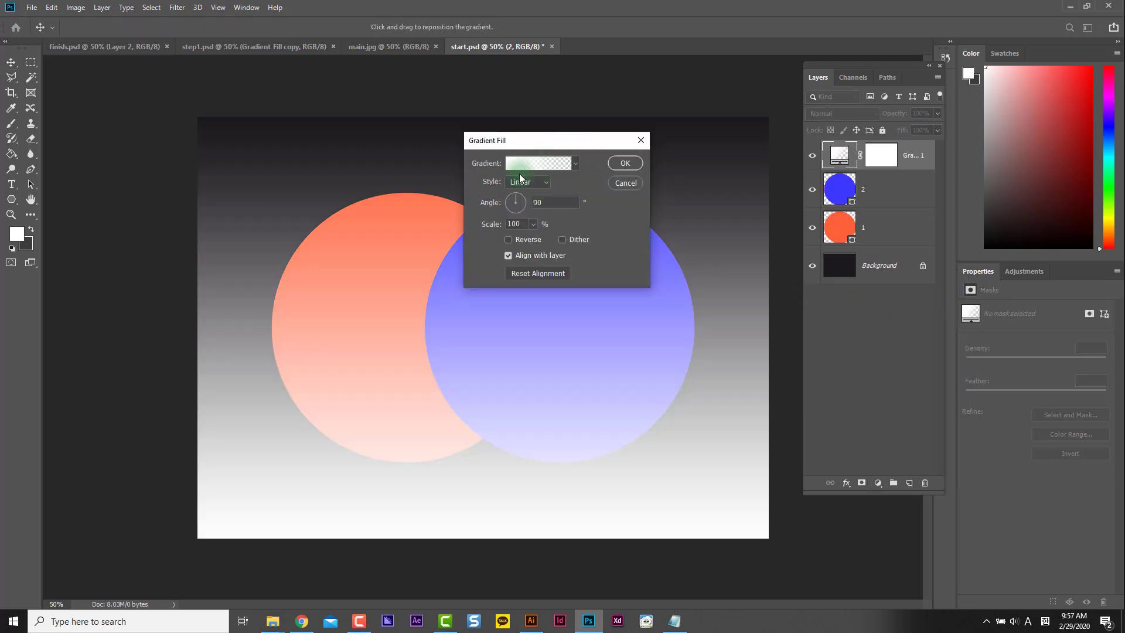
Edit the fill's gradient, starting from the Red, Green preset and changing the gradient type to Noise
{"action": "left_click", "coordinate": [533, 167]}
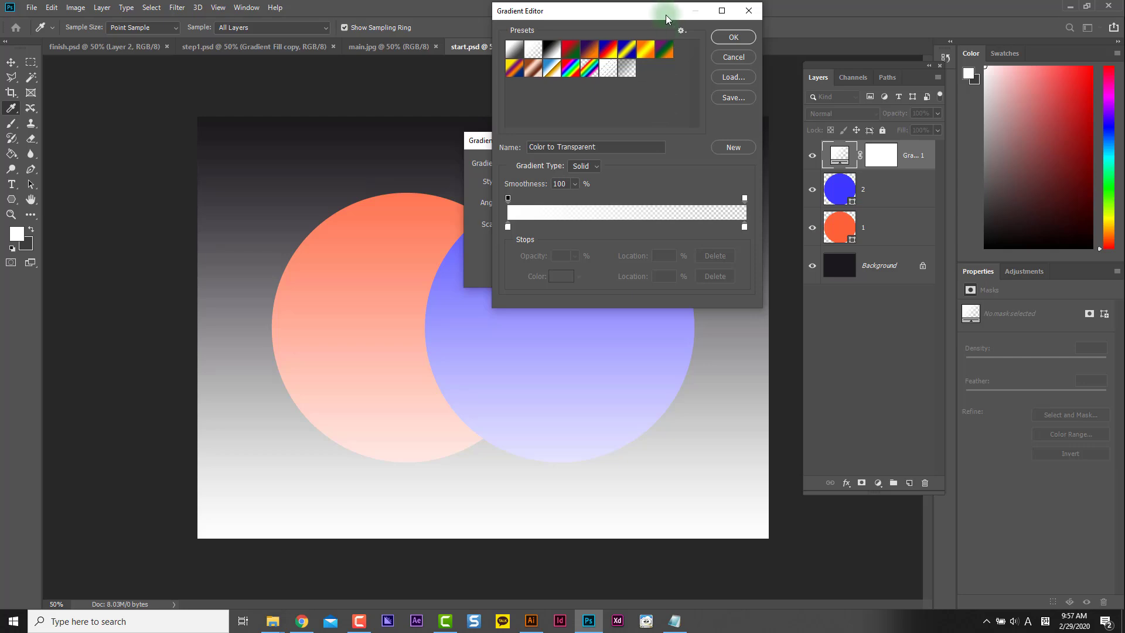
{"action": "left_click_drag", "start_coordinate": [666, 11], "coordinate": [638, 76]}
{"action": "left_click", "coordinate": [568, 121]}
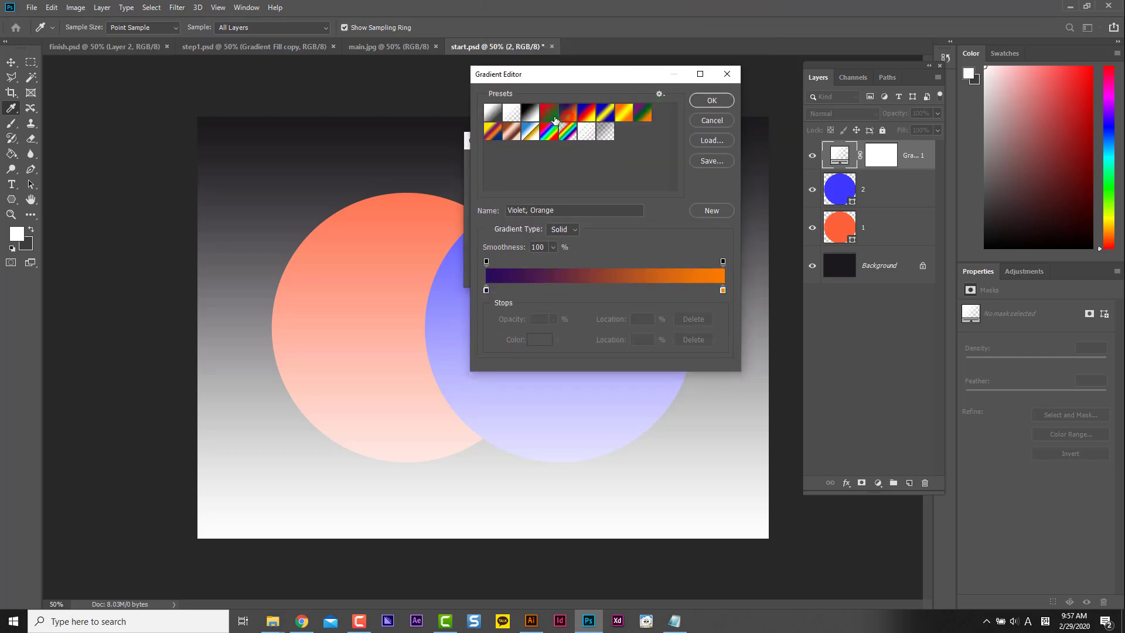
{"action": "left_click", "coordinate": [549, 112]}
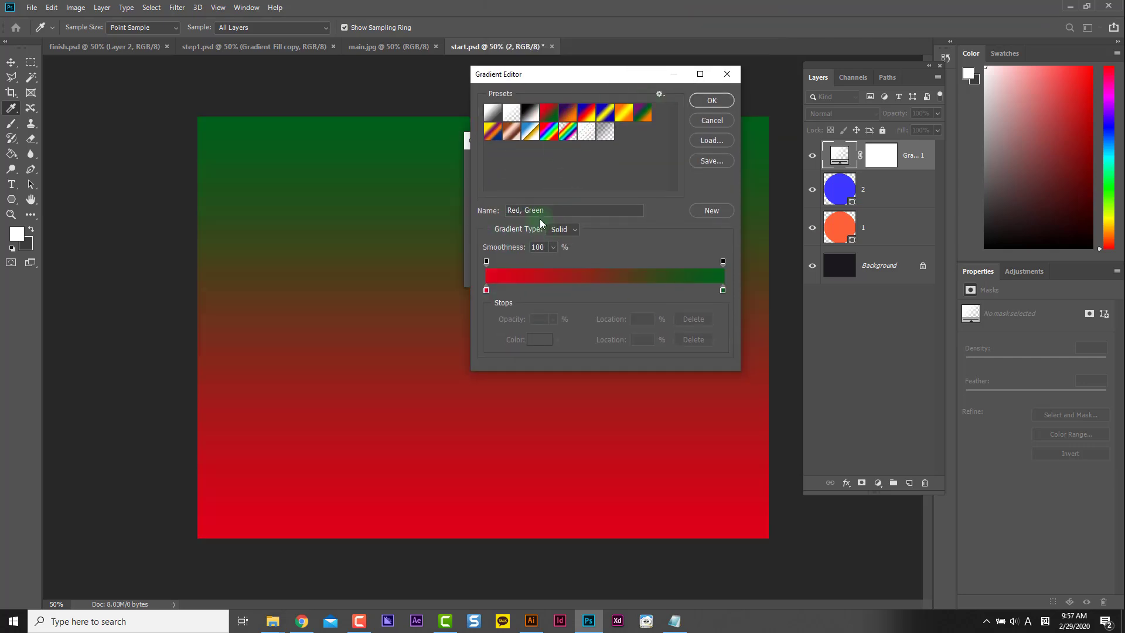
{"action": "left_click", "coordinate": [560, 231]}
{"action": "left_click", "coordinate": [567, 252]}
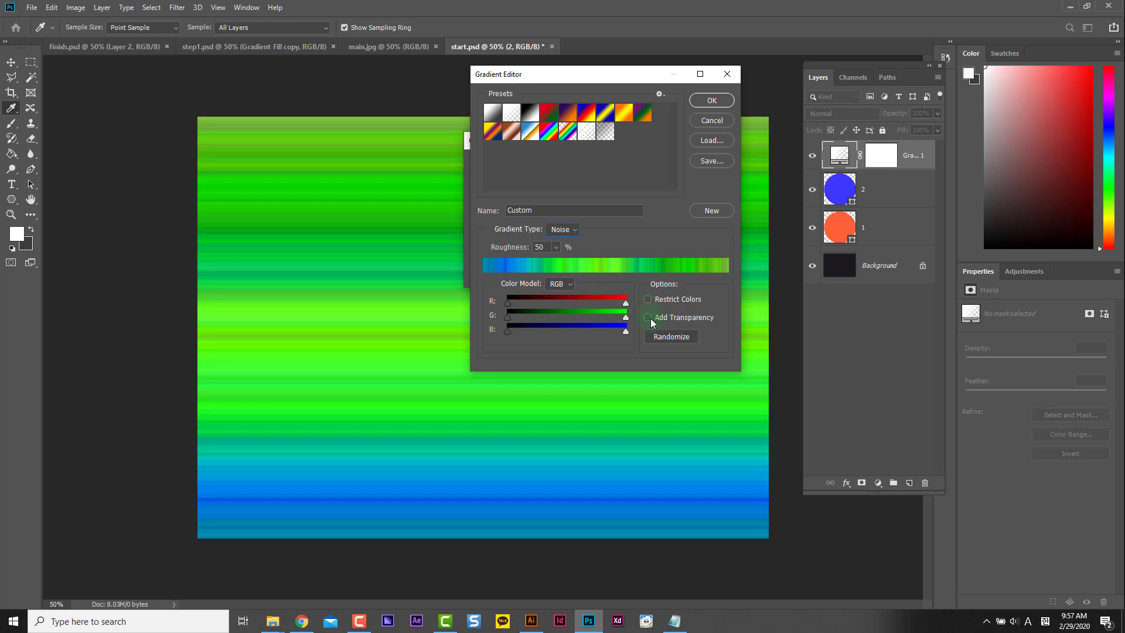
Randomize the noise gradient repeatedly until it shows yellow, orange, pink and grayish bands
{"action": "left_click", "coordinate": [679, 337]}
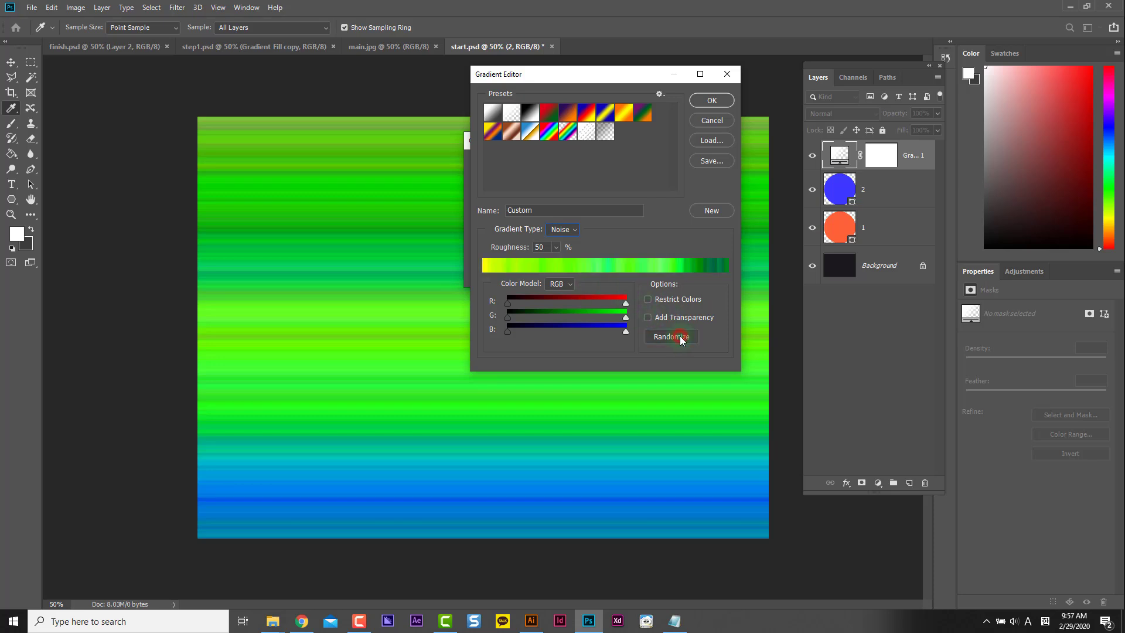
{"action": "left_click", "coordinate": [681, 337]}
{"action": "left_click", "coordinate": [679, 337]}
{"action": "left_click", "coordinate": [680, 337]}
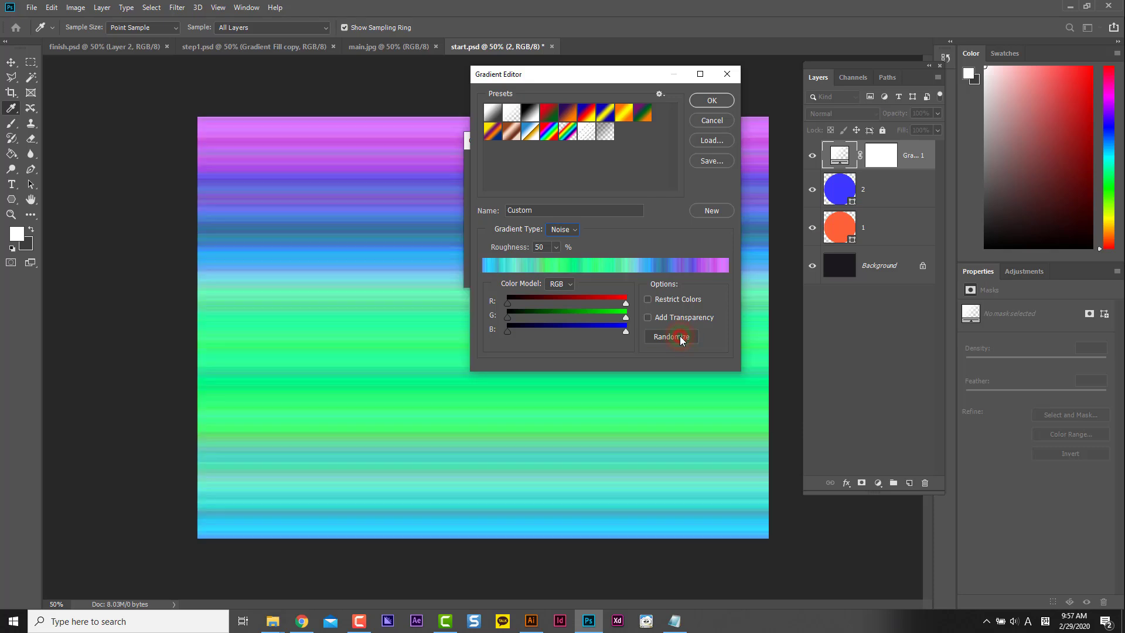
{"action": "left_click", "coordinate": [680, 337]}
{"action": "left_click", "coordinate": [680, 337]}
{"action": "left_click", "coordinate": [680, 337]}
{"action": "left_click", "coordinate": [680, 337]}
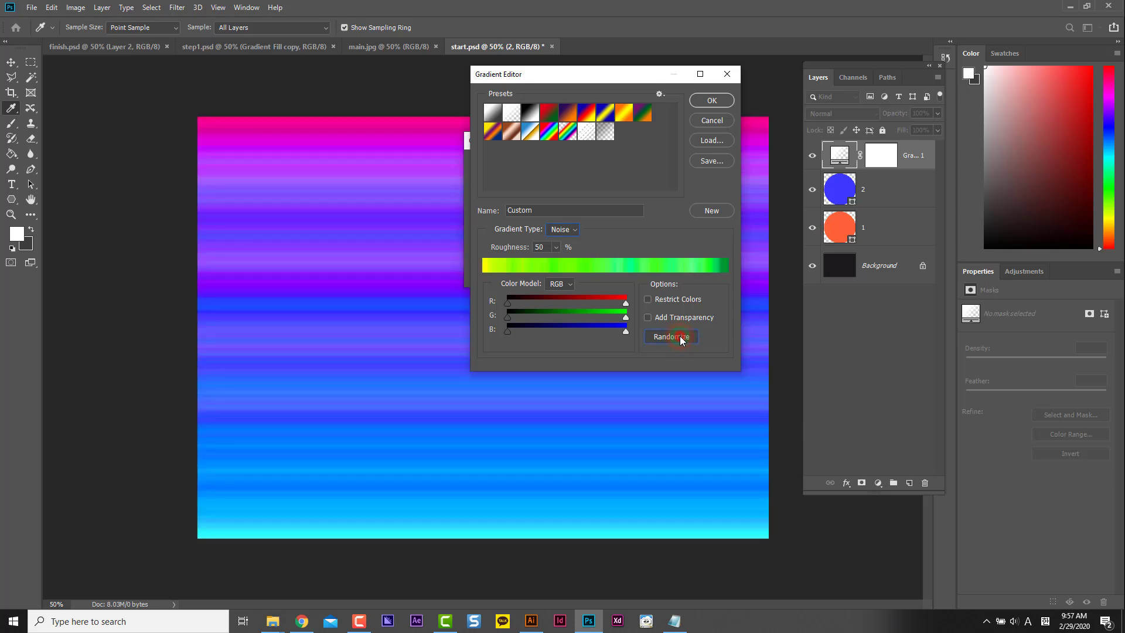
{"action": "left_click", "coordinate": [680, 337]}
{"action": "left_click", "coordinate": [680, 337]}
{"action": "left_click", "coordinate": [680, 337]}
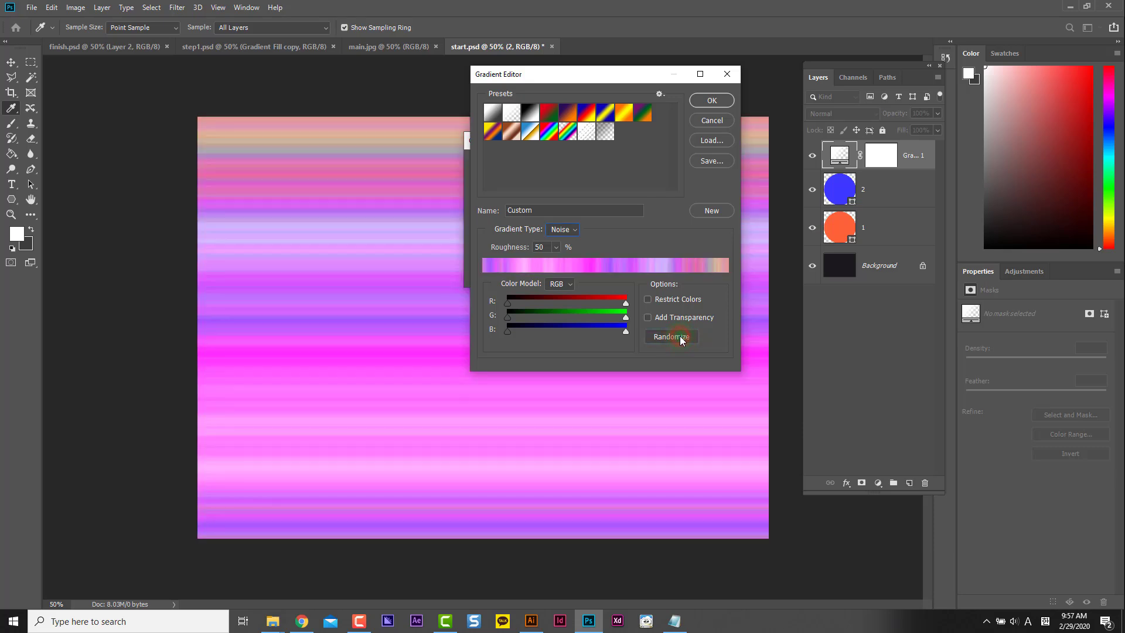
{"action": "left_click", "coordinate": [680, 337]}
{"action": "left_click", "coordinate": [680, 337]}
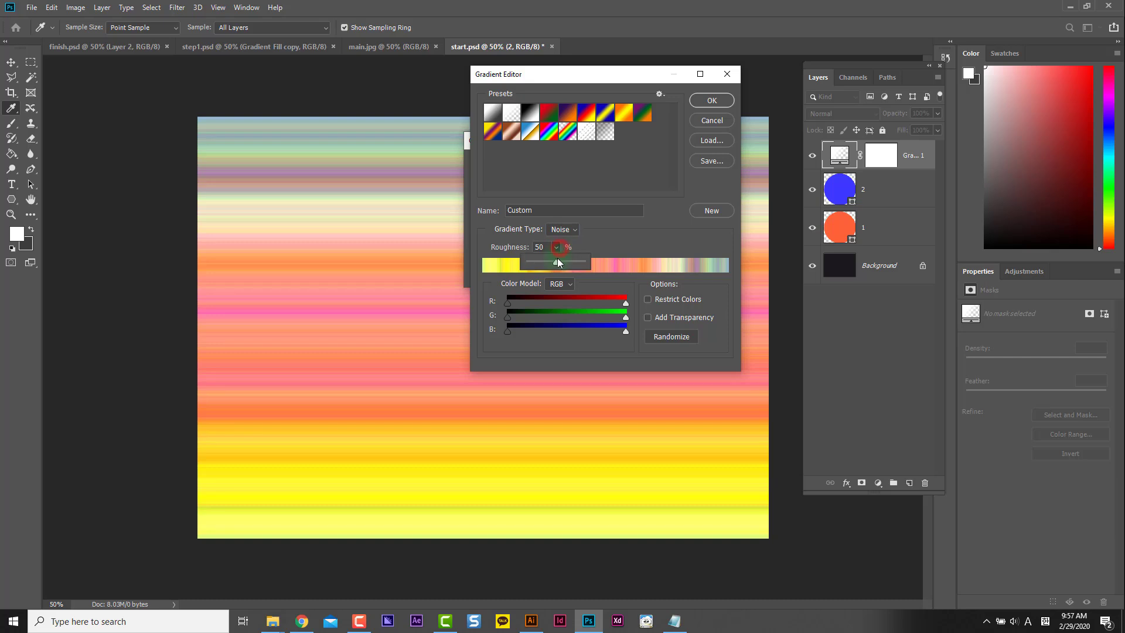
Set the noise gradient's roughness to 29% and the gradient fill's angle to 45°
{"action": "mouse_move", "coordinate": [557, 265]}
{"action": "left_mouse_down"}
{"action": "mouse_move", "coordinate": [531, 263]}
{"action": "mouse_move", "coordinate": [584, 265]}
{"action": "mouse_move", "coordinate": [544, 265]}
{"action": "left_mouse_up"}
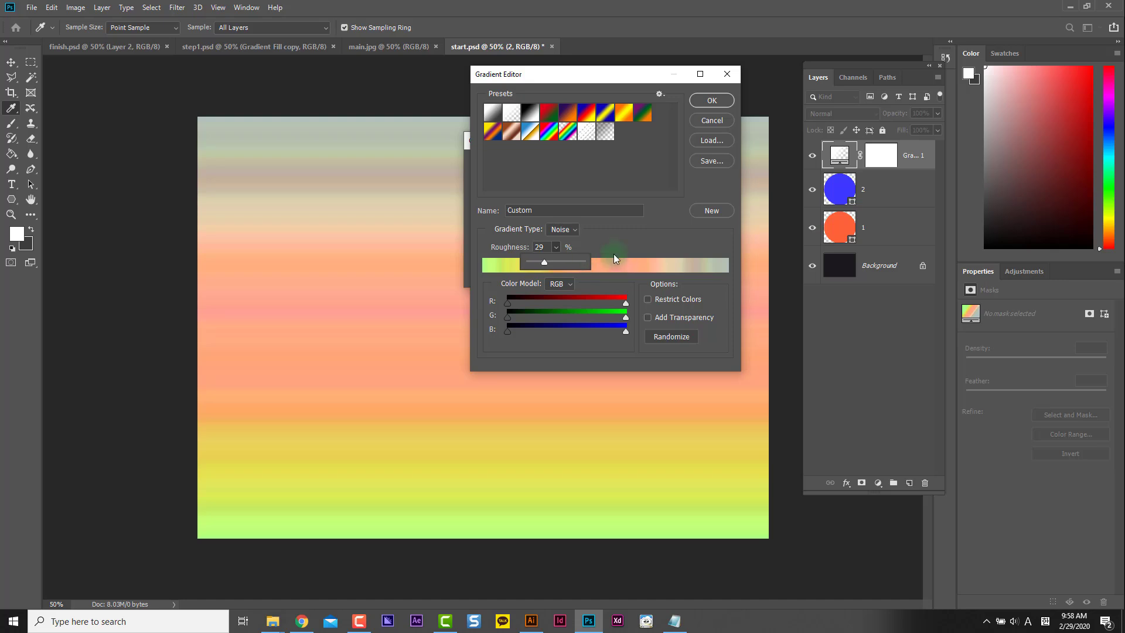
{"action": "left_click", "coordinate": [709, 102]}
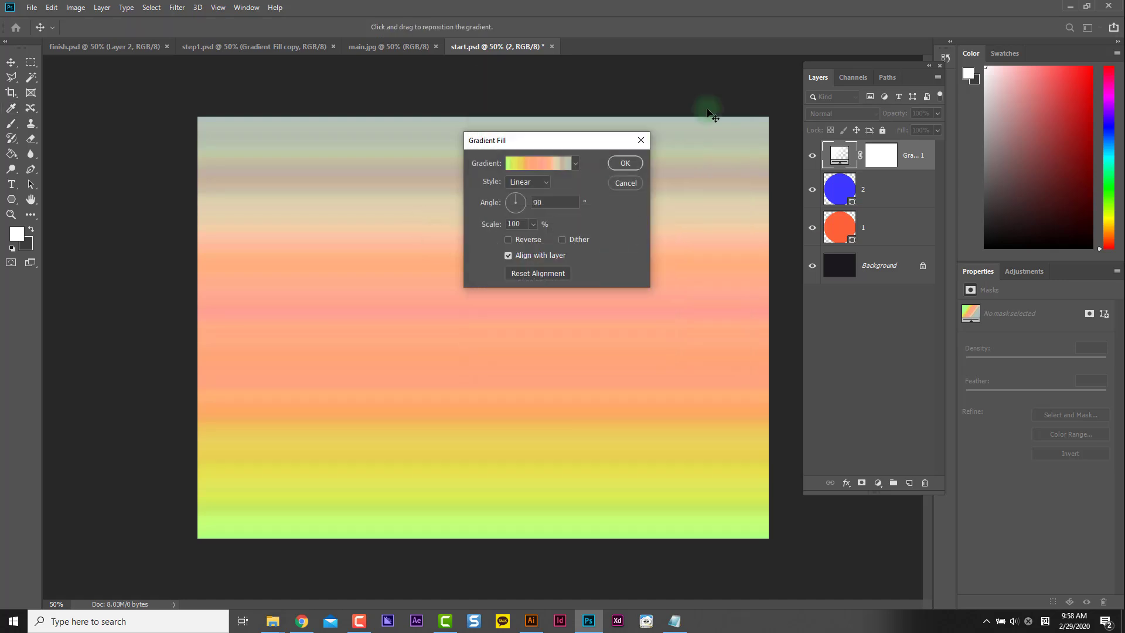
{"action": "left_click", "coordinate": [555, 204]}
{"action": "double_click", "coordinate": [554, 204]}
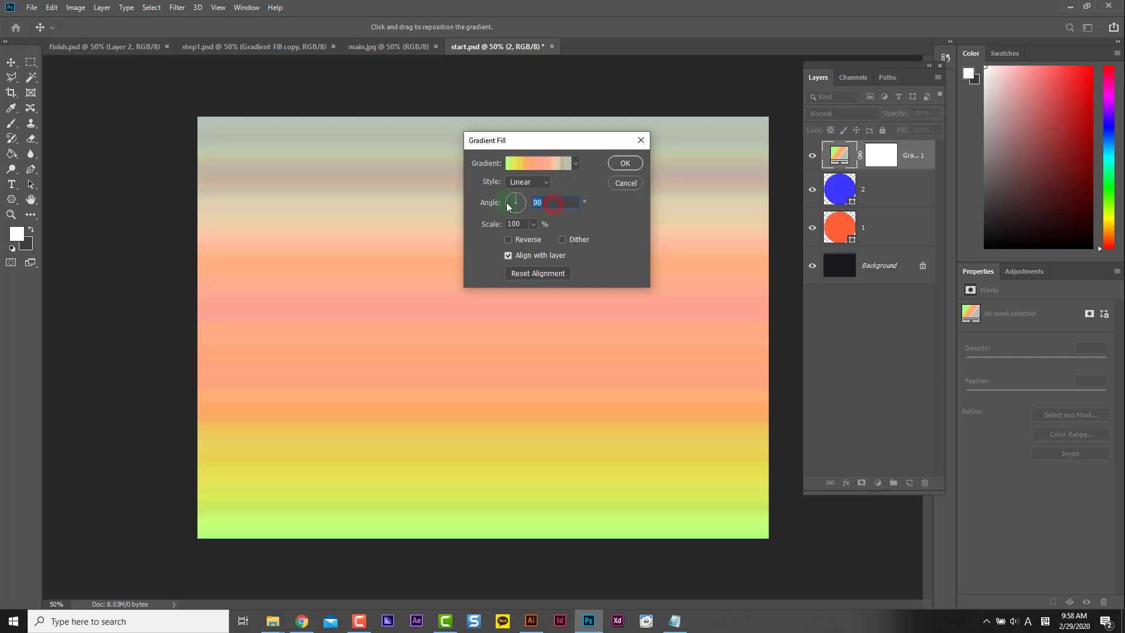
{"action": "type", "text": "45"}
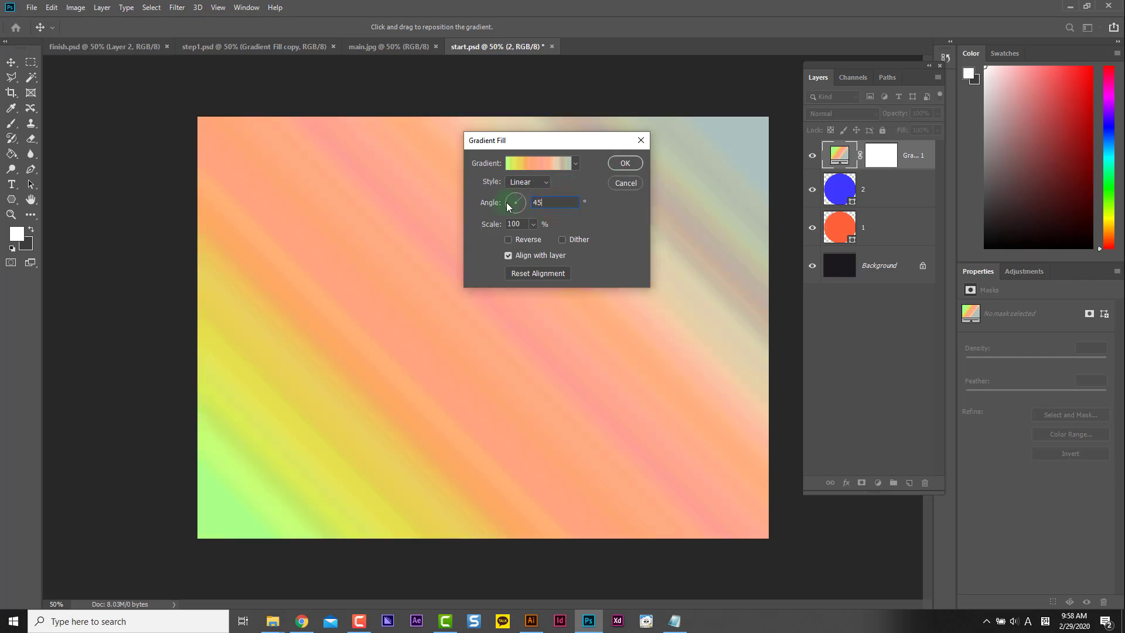
{"action": "left_click", "coordinate": [625, 164]}
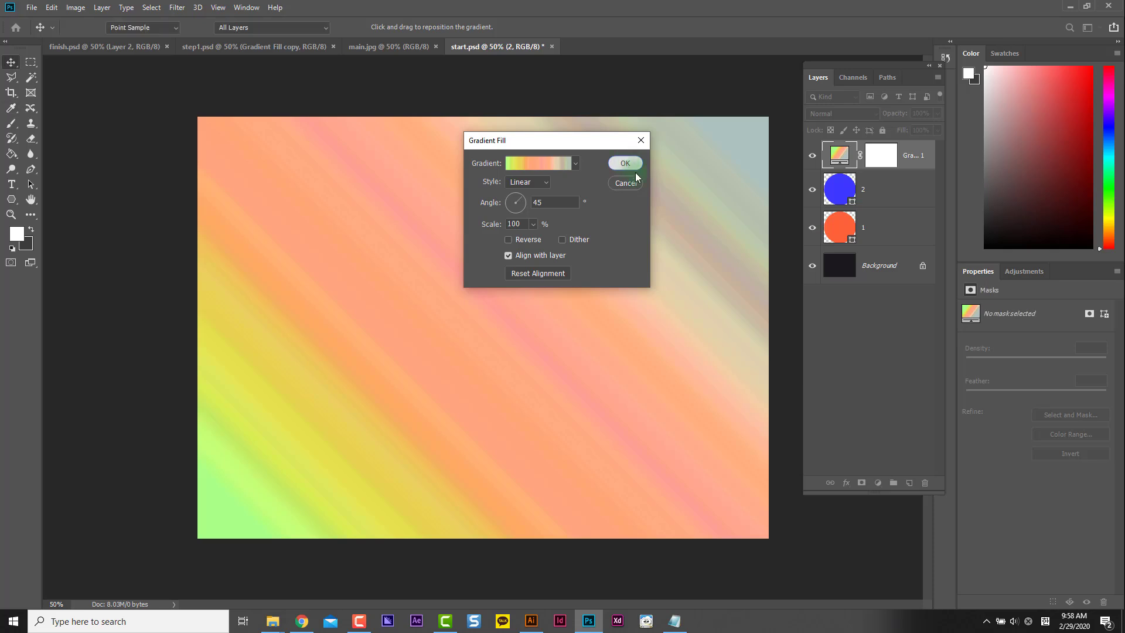
Clip the gradient fill layer to the blue circle on layer 2 with a clipping mask
{"action": "left_click", "coordinate": [813, 156]}
{"action": "left_click", "coordinate": [812, 156]}
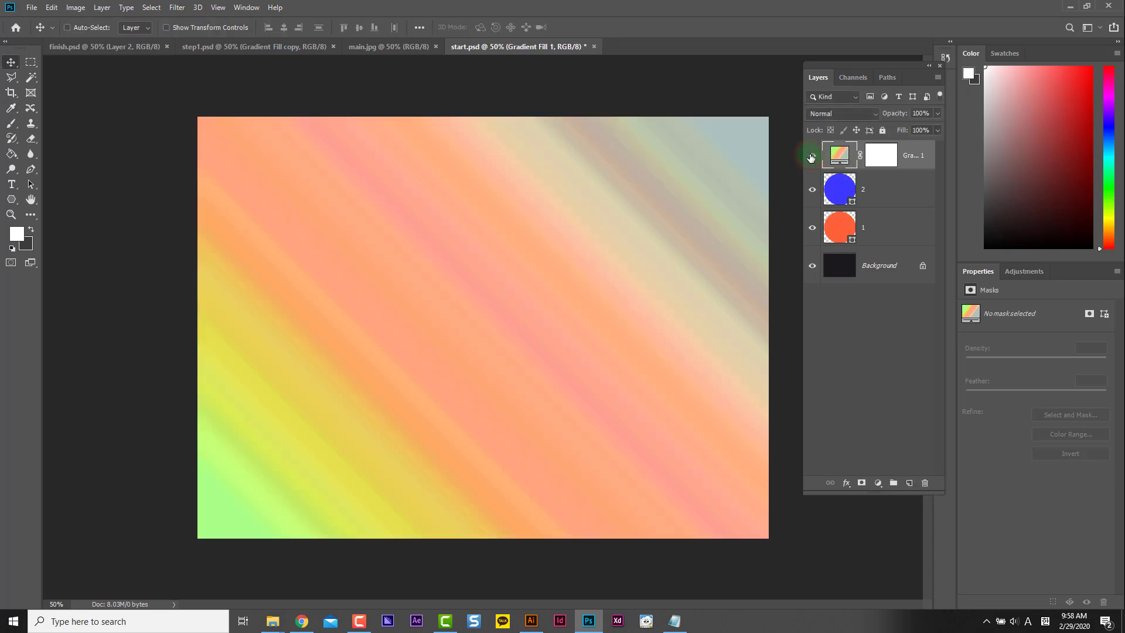
{"action": "left_click", "coordinate": [872, 231]}
{"action": "left_click", "coordinate": [870, 195]}
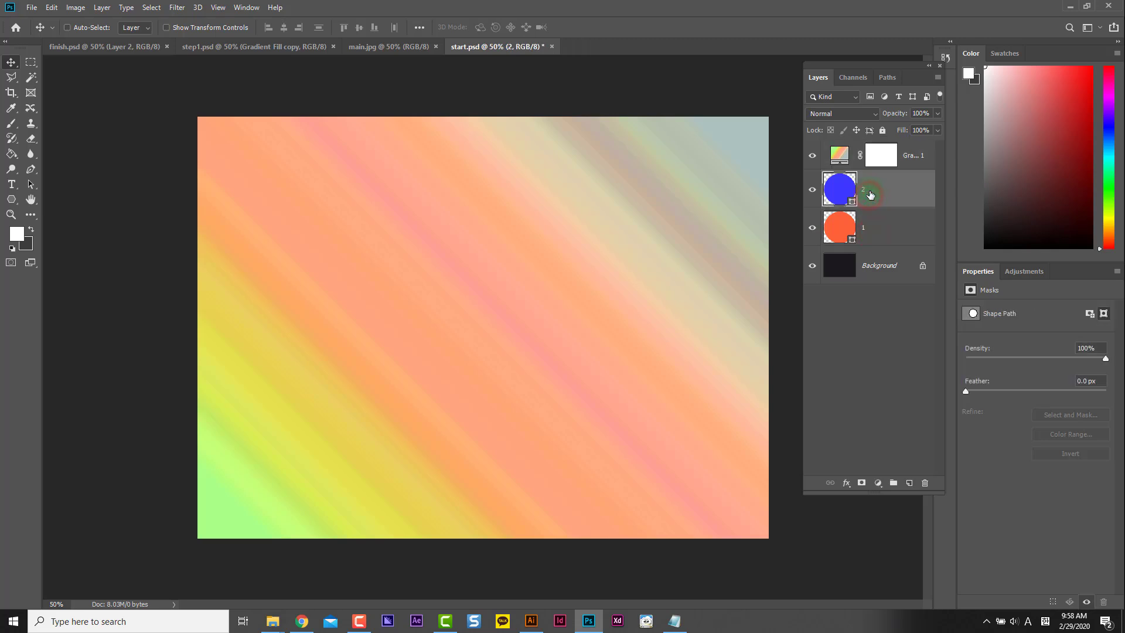
{"action": "left_click", "coordinate": [913, 157]}
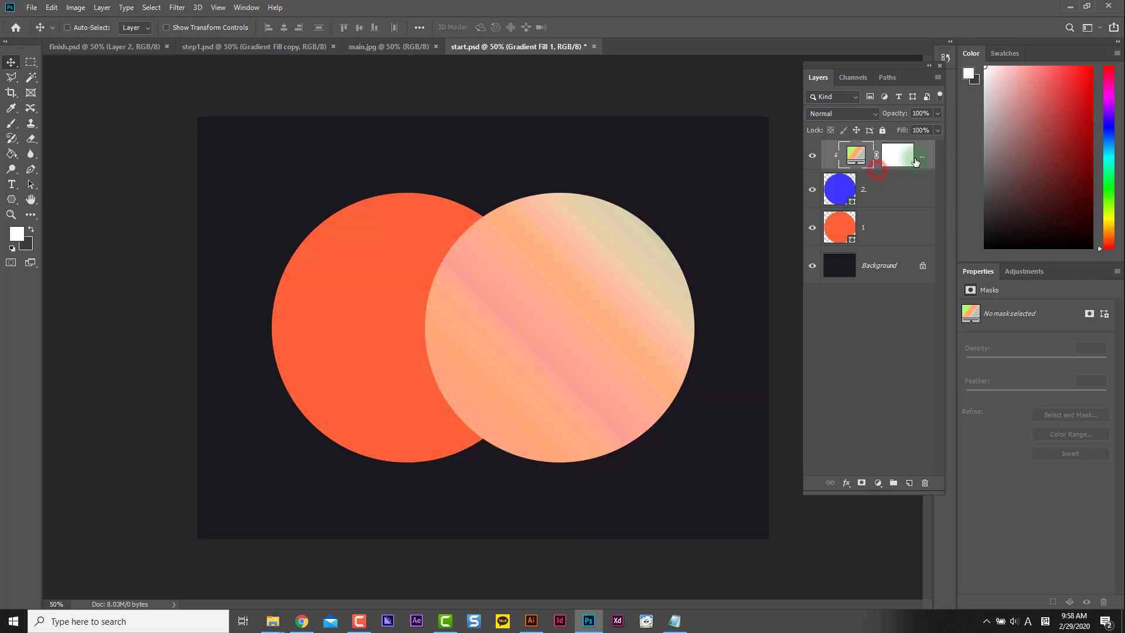
{"action": "left_click", "coordinate": [877, 171], "text": "alt"}
Duplicate the gradient fill directly above layer 1 and clip the copy to the orange circle
{"action": "left_click_drag", "start_coordinate": [915, 166], "coordinate": [887, 248], "text": "alt"}
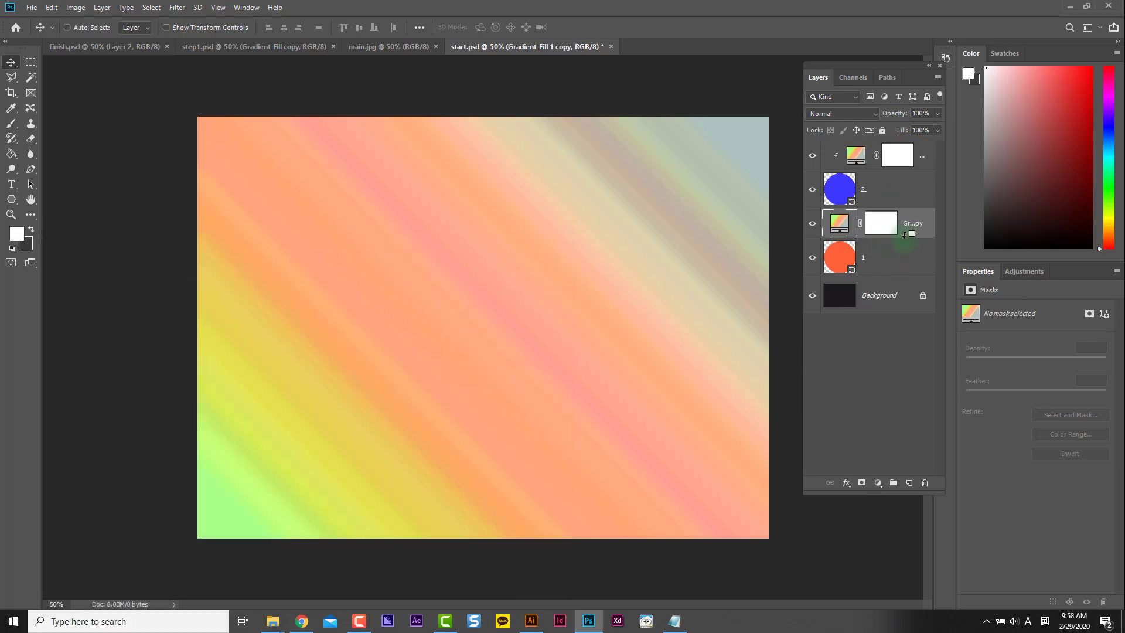
{"action": "left_click", "coordinate": [904, 235], "text": "alt"}
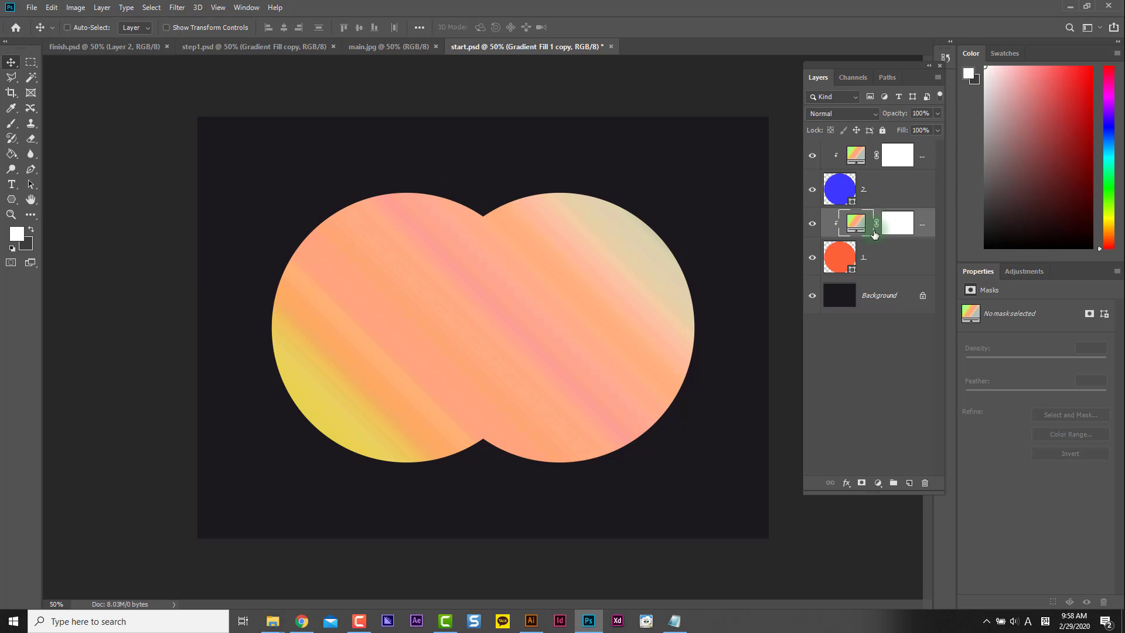
{"action": "left_click", "coordinate": [98, 10]}
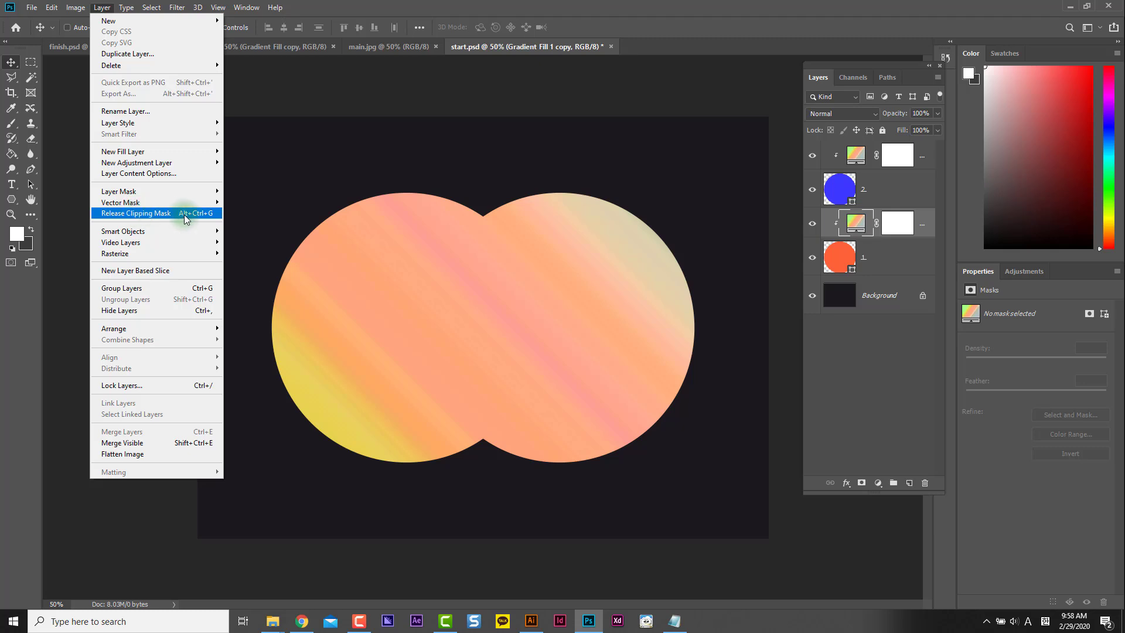
{"action": "left_click", "coordinate": [663, 23]}
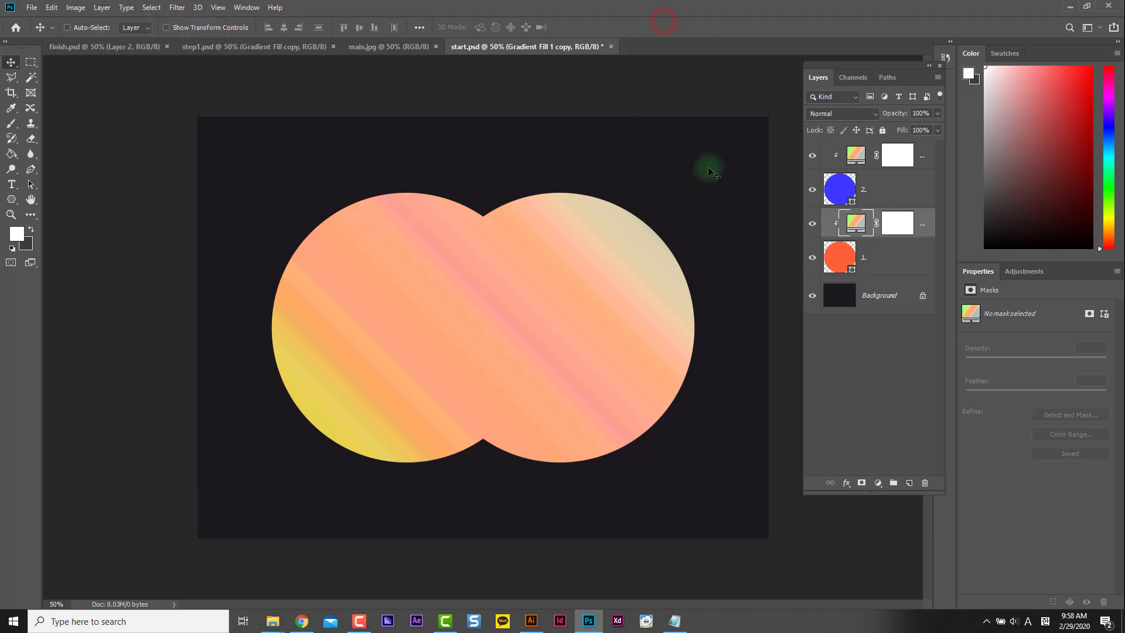
{"action": "left_click_drag", "start_coordinate": [897, 226], "coordinate": [632, 295]}
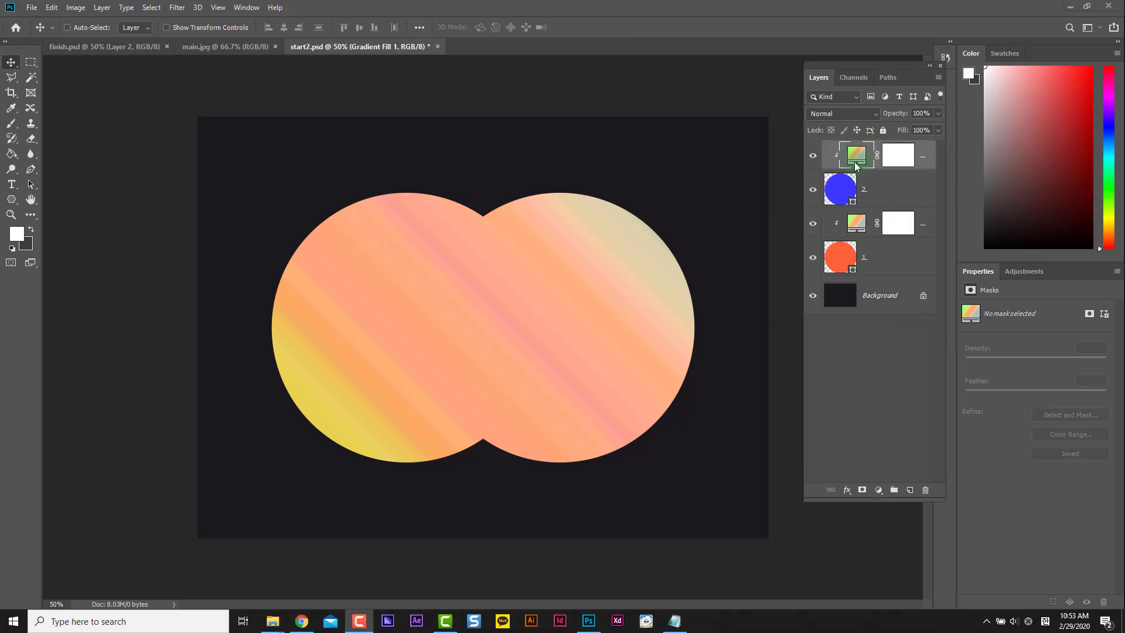
Examine the circle shading in the reference artwork main.jpg, and return to start2.psd
{"action": "left_click", "coordinate": [239, 47]}
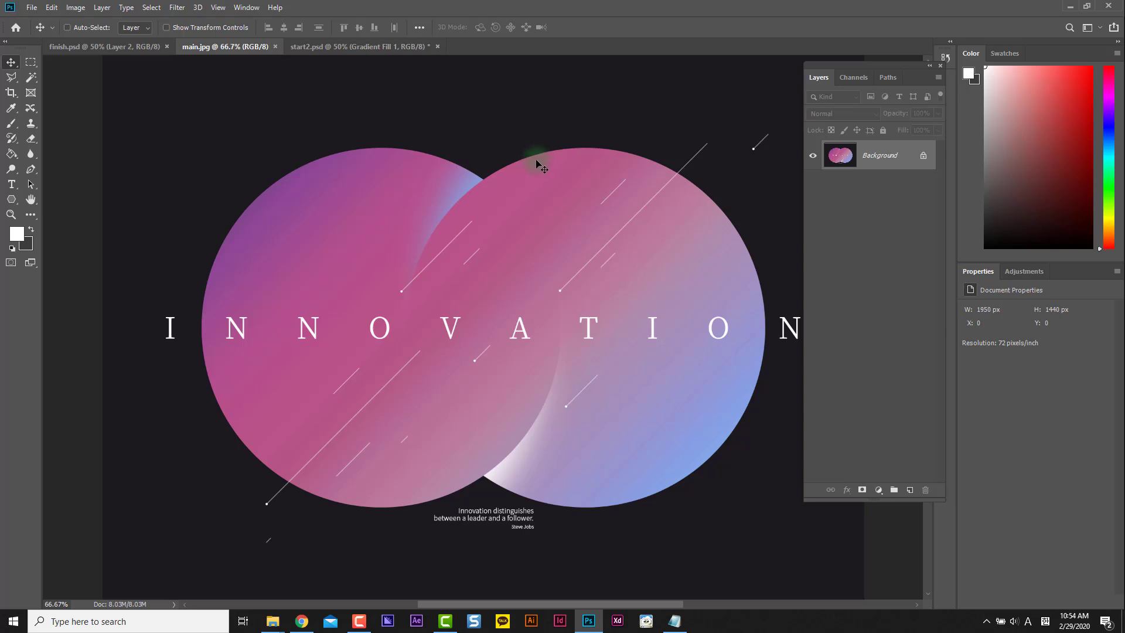
{"action": "left_click", "coordinate": [379, 47]}
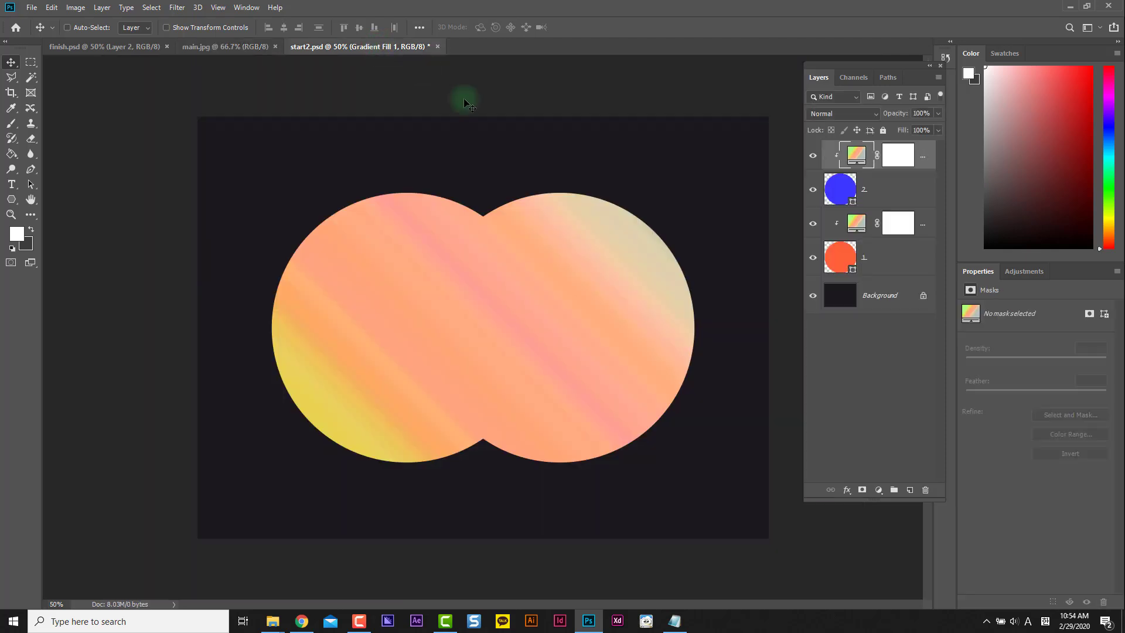
Try a Drop Shadow on layer 2 with a distance of 96 px, size of 163 px and opacity of 100%
{"action": "left_click", "coordinate": [885, 190]}
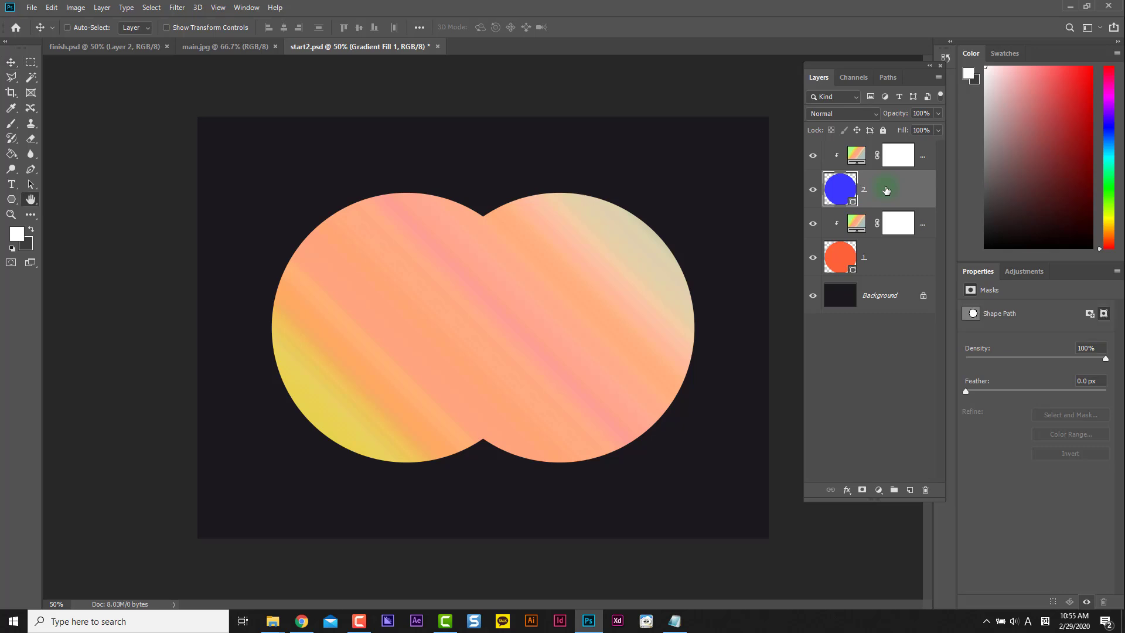
{"action": "double_click", "coordinate": [887, 189]}
{"action": "left_click", "coordinate": [639, 329]}
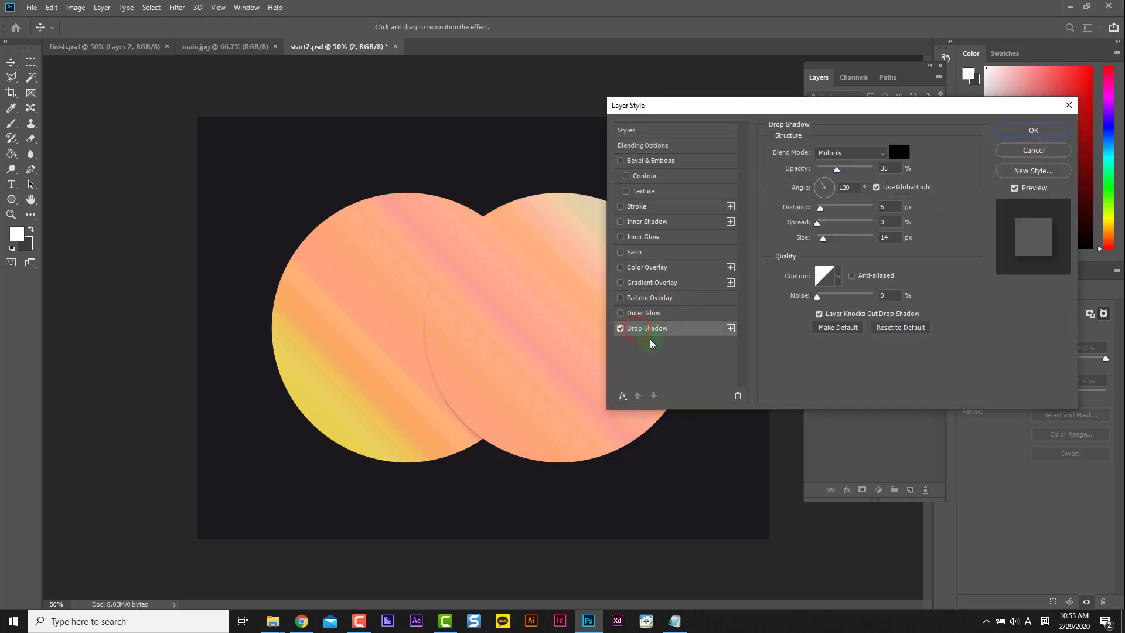
{"action": "left_click", "coordinate": [821, 208]}
{"action": "left_click_drag", "start_coordinate": [827, 214], "coordinate": [856, 243]}
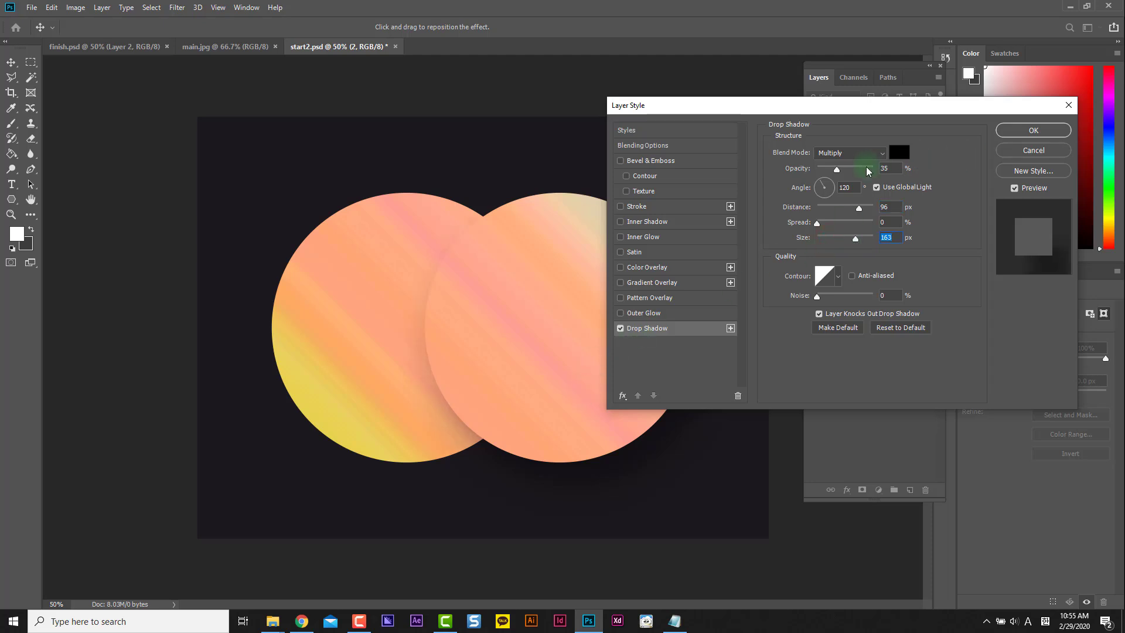
{"action": "left_click_drag", "start_coordinate": [837, 169], "coordinate": [881, 176]}
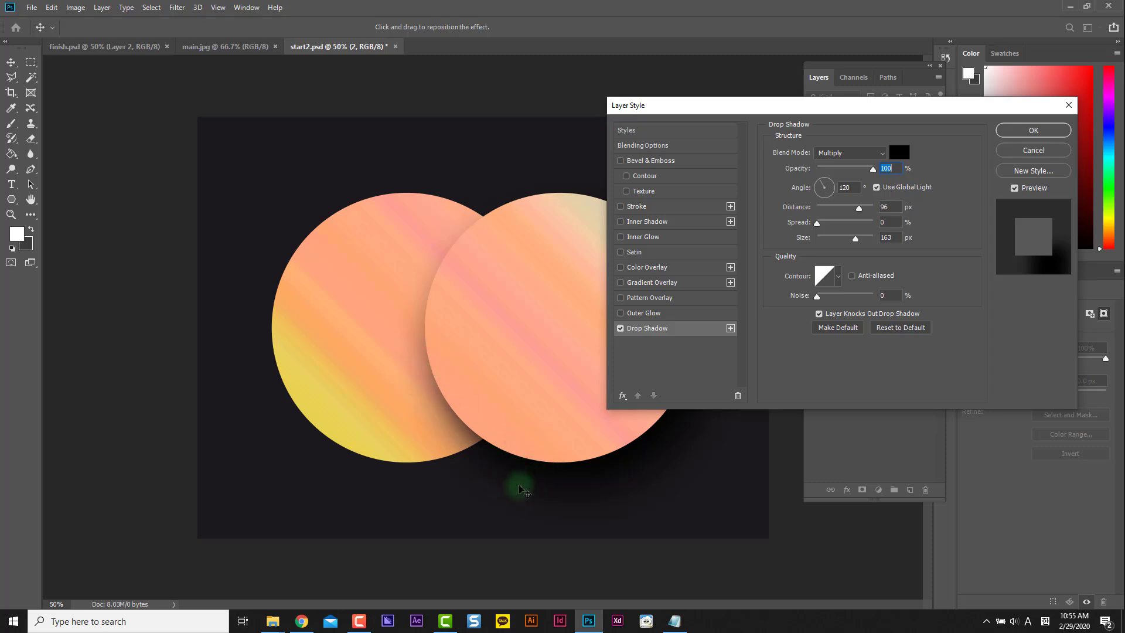
Try the drop shadow in white (ffffff) with Normal blending, and cancel the layer style
{"action": "left_click", "coordinate": [900, 153]}
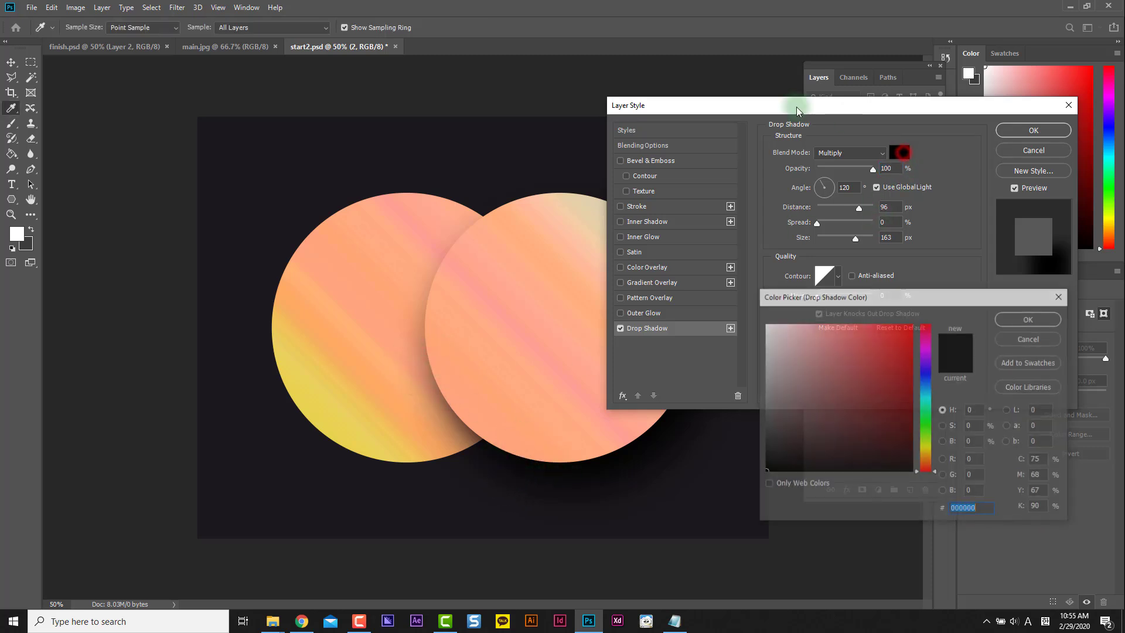
{"action": "left_click_drag", "start_coordinate": [815, 351], "coordinate": [755, 323]}
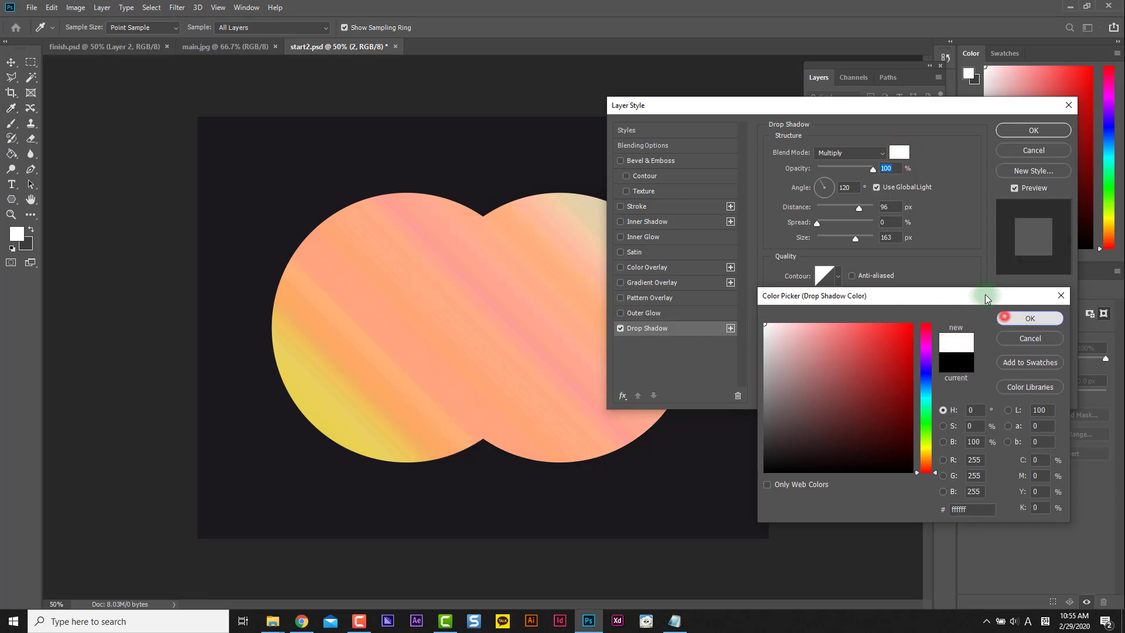
{"action": "left_click", "coordinate": [1003, 319]}
{"action": "left_click", "coordinate": [857, 153]}
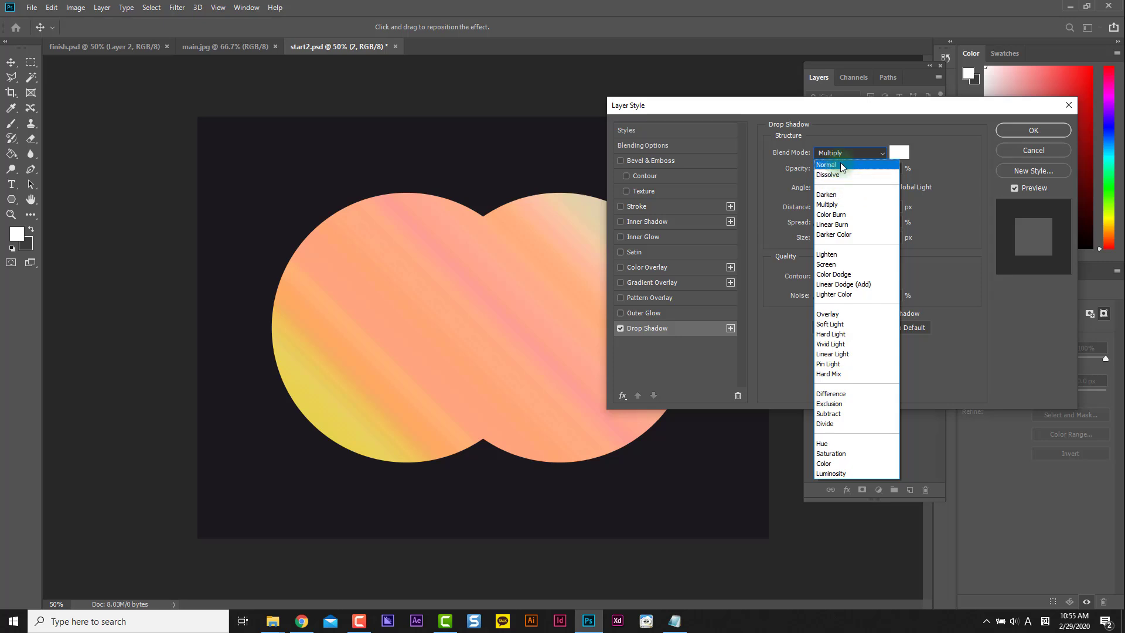
{"action": "left_click", "coordinate": [842, 166]}
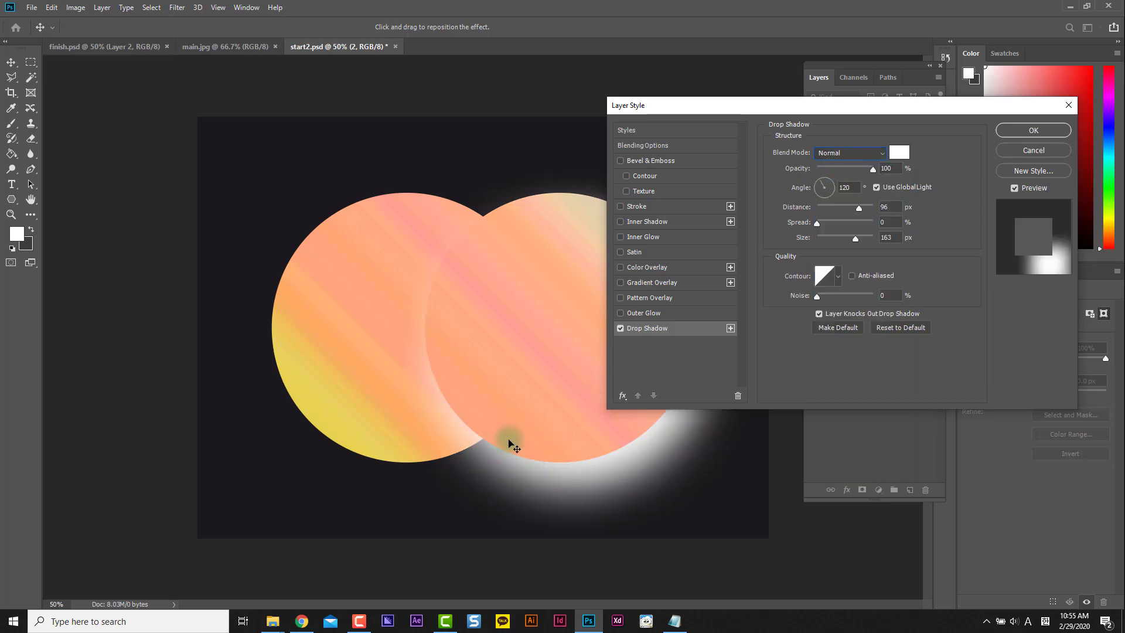
{"action": "left_click", "coordinate": [1045, 152]}
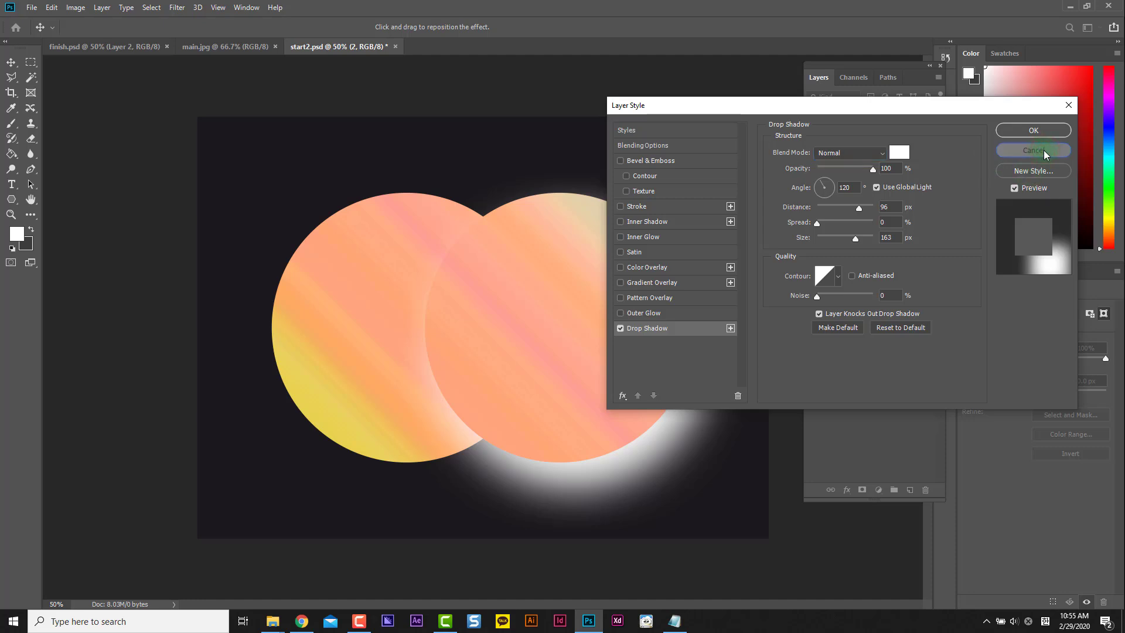
{"action": "left_click", "coordinate": [1043, 151]}
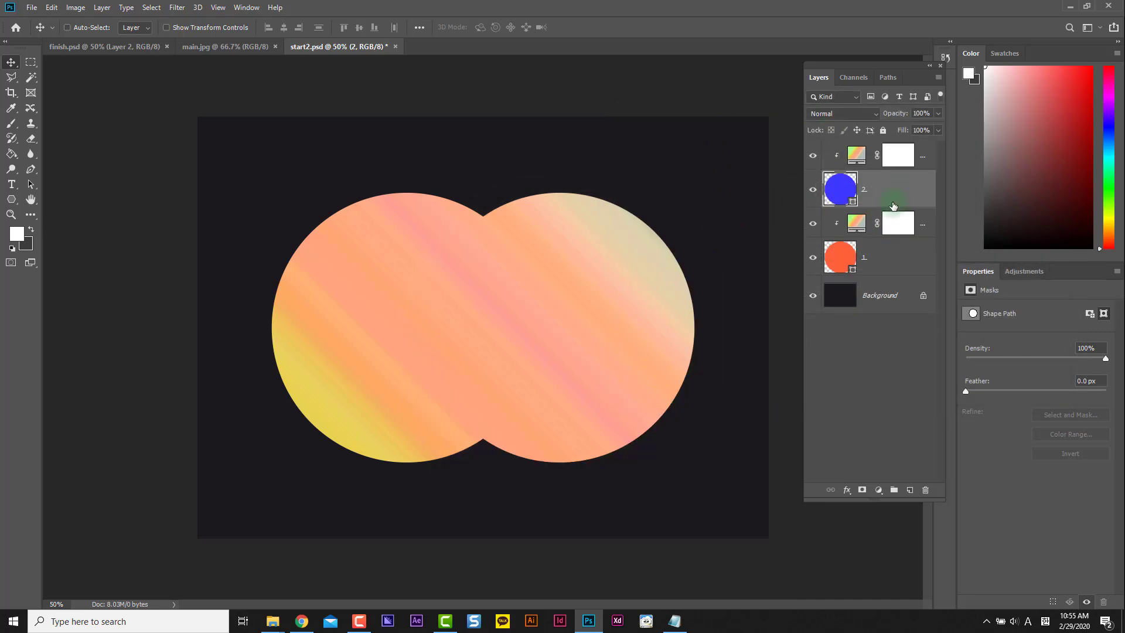
Add a new layer at the top of the stack and fill the outline of layer 2's circle with white on it
{"action": "left_click", "coordinate": [926, 157]}
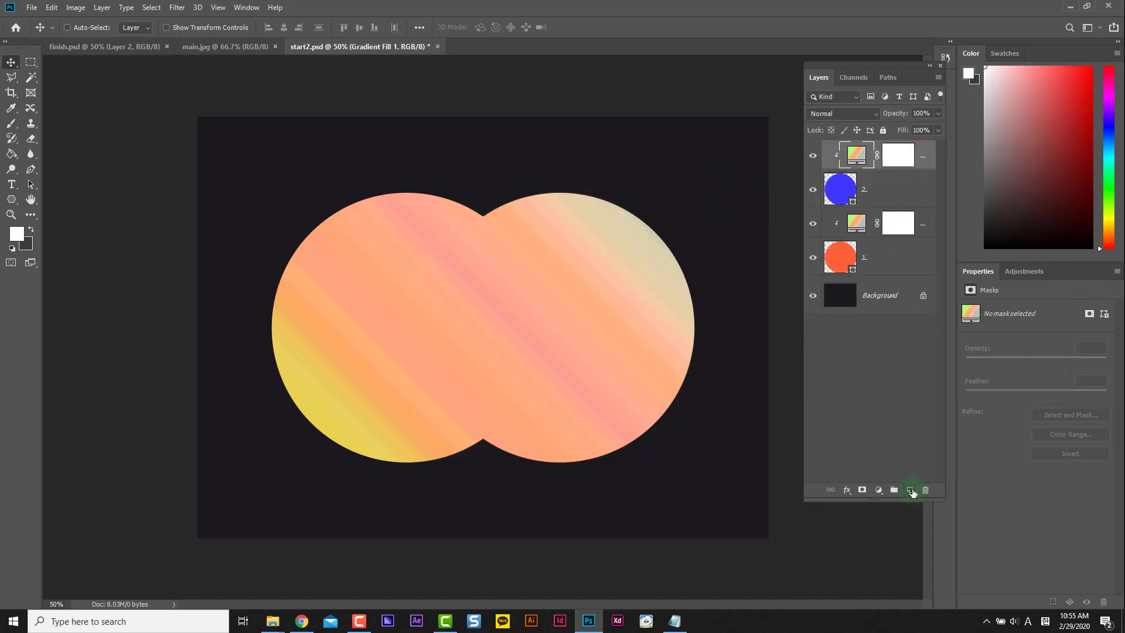
{"action": "left_click", "coordinate": [910, 490]}
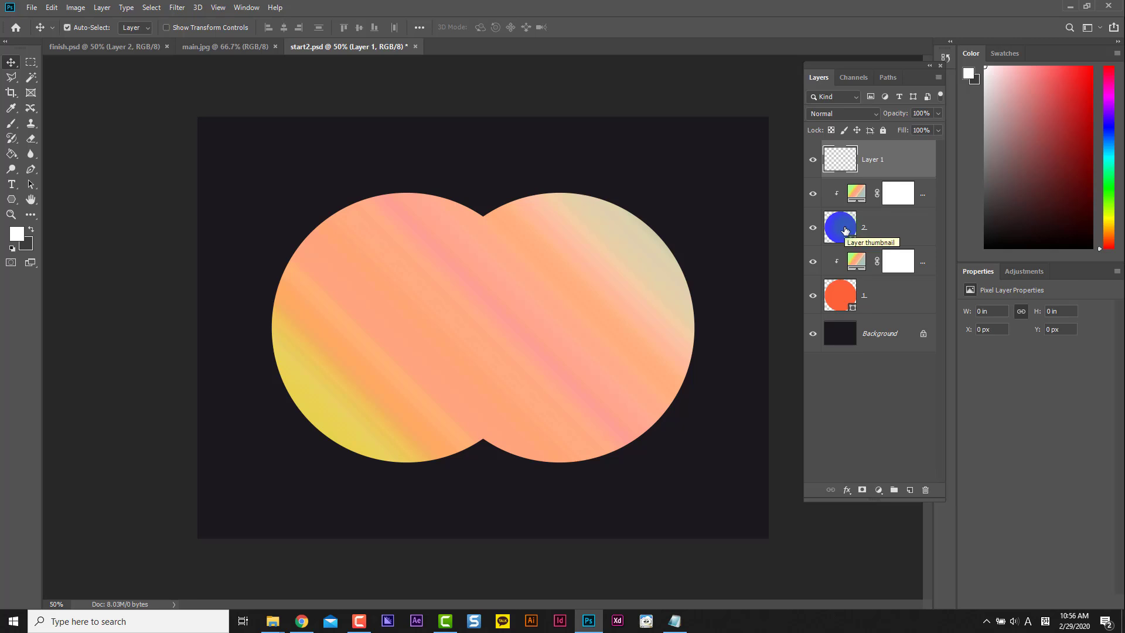
{"action": "left_click", "coordinate": [848, 229], "text": "ctrl"}
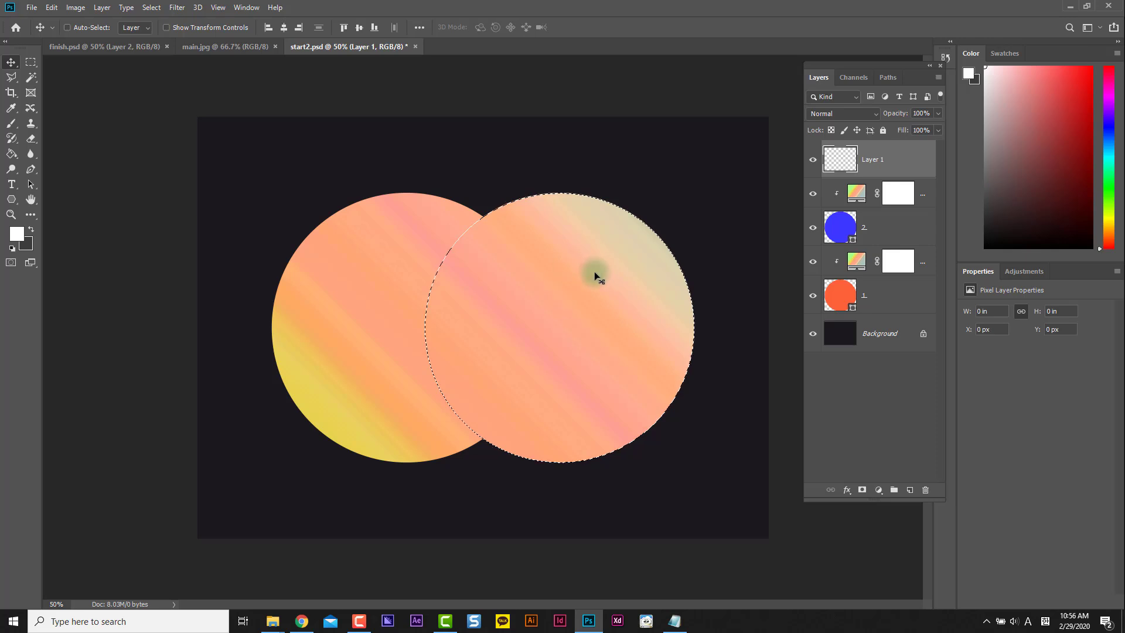
{"action": "left_click", "coordinate": [862, 159]}
{"action": "key", "text": "alt+BackSpace"}
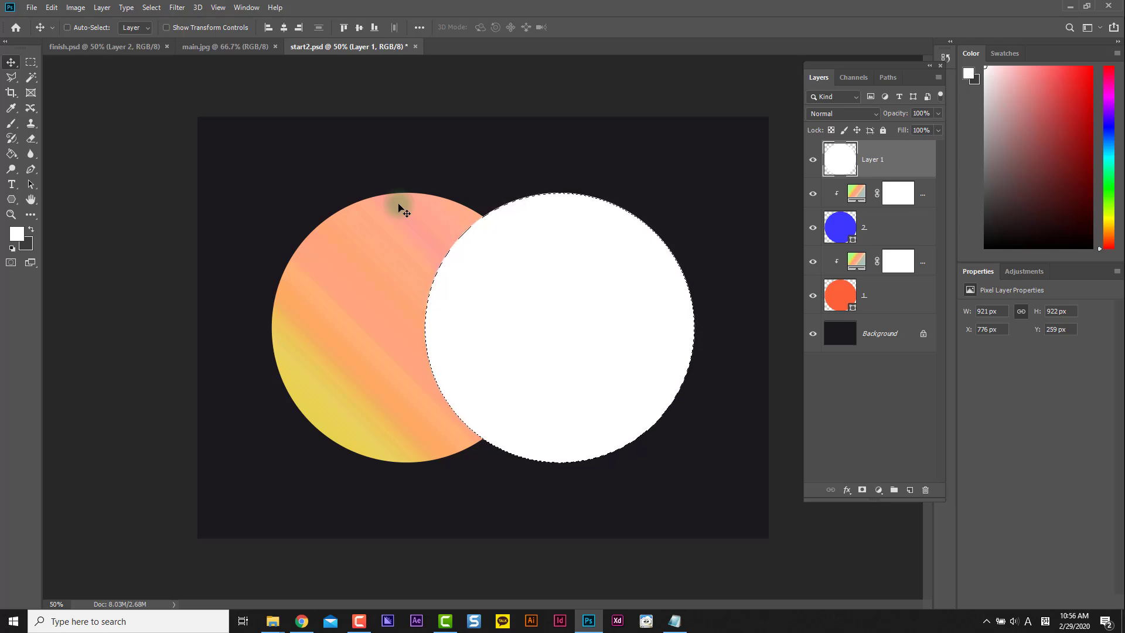
{"action": "key", "text": "ctrl"}
{"action": "key", "text": "ctrl+d"}
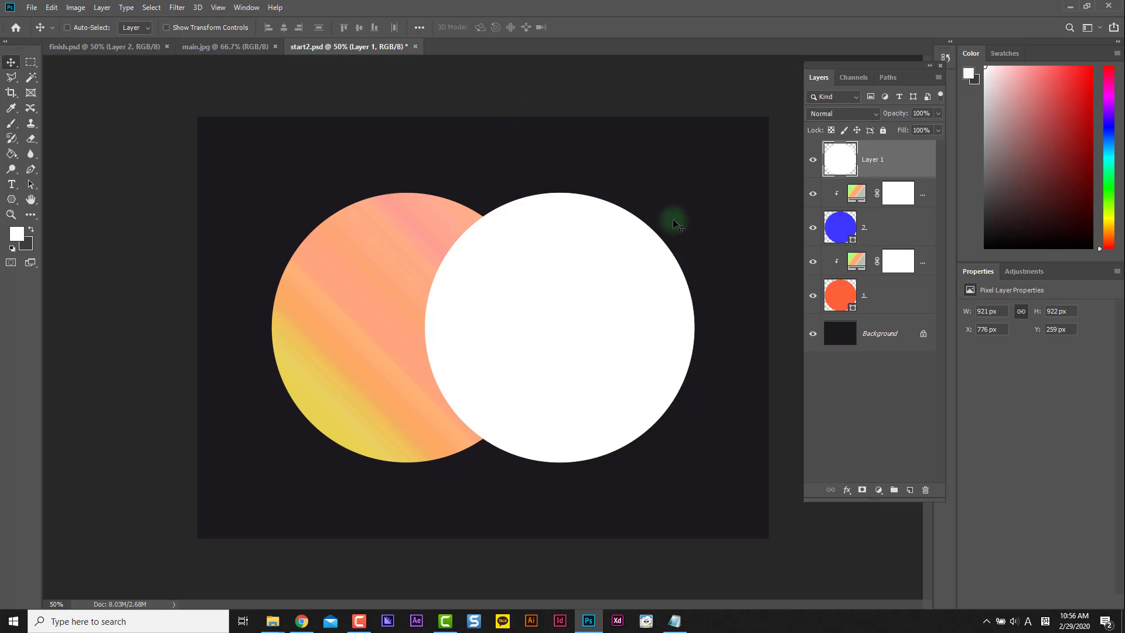
{"action": "left_click", "coordinate": [179, 8]}
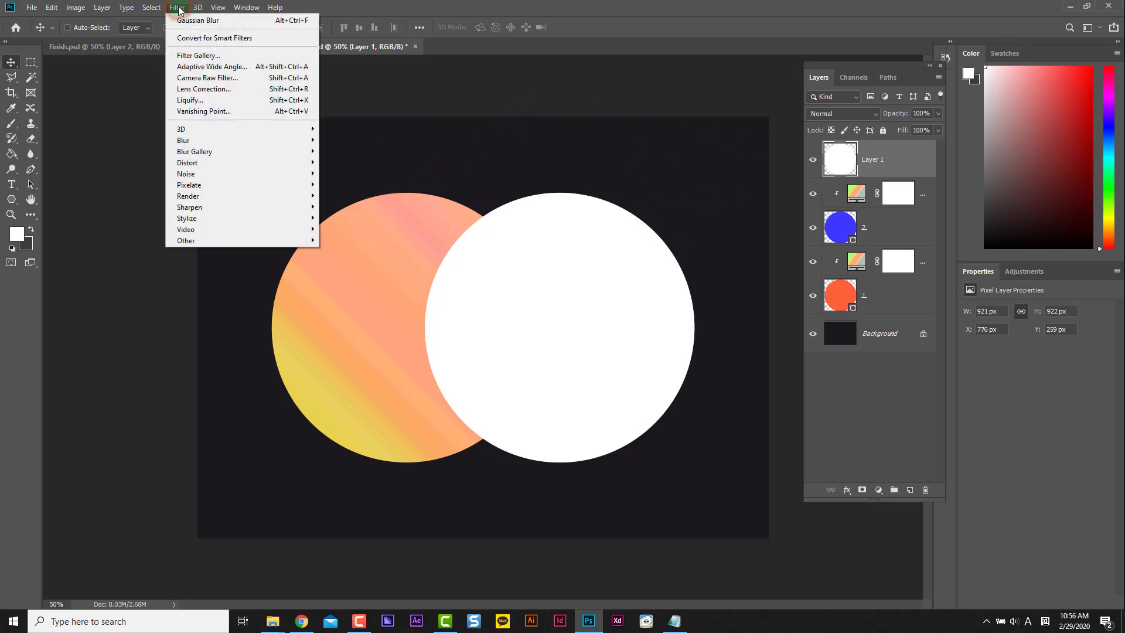
{"action": "left_click", "coordinate": [211, 140]}
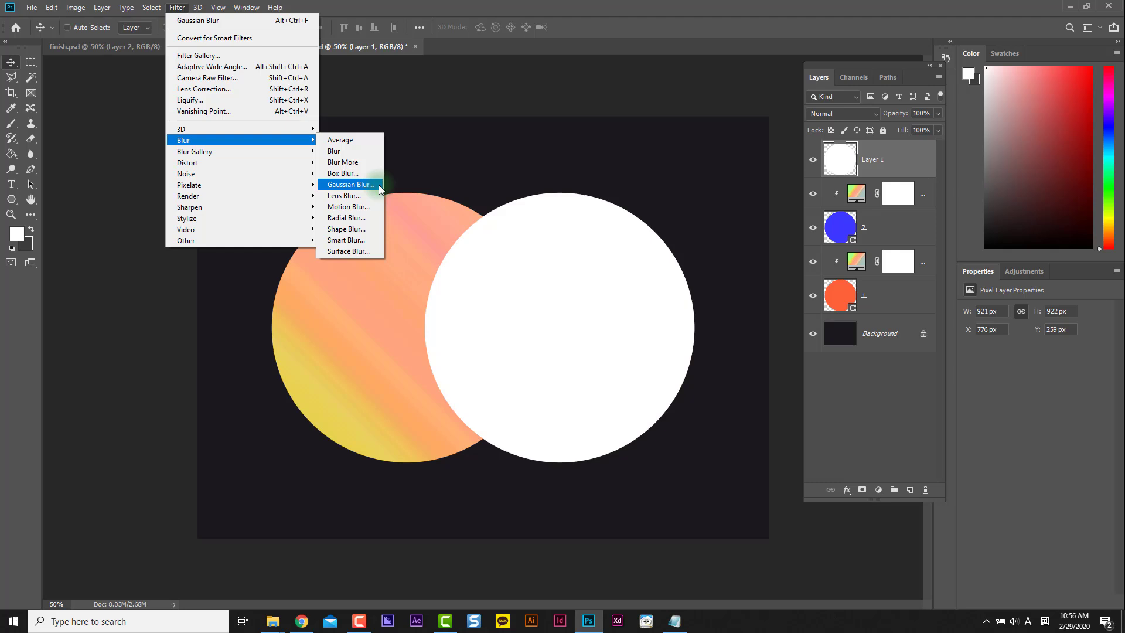
{"action": "left_click", "coordinate": [719, 178]}
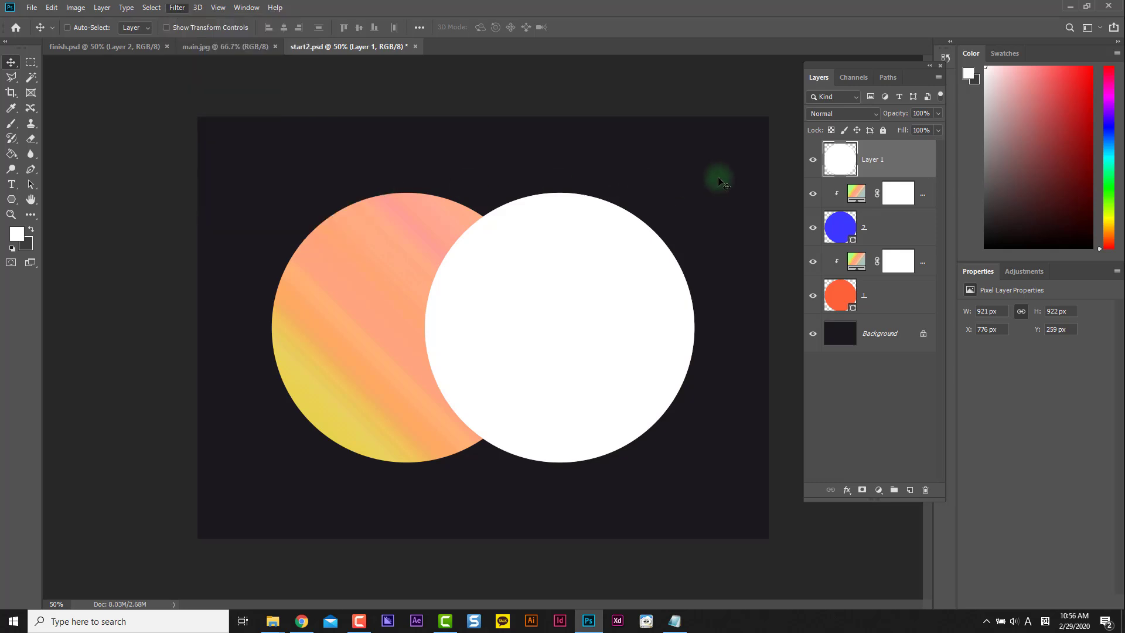
Convert Layer 1 to a smart object and apply a Gaussian Blur with a radius of 50 pixels
{"action": "right_click", "coordinate": [902, 158]}
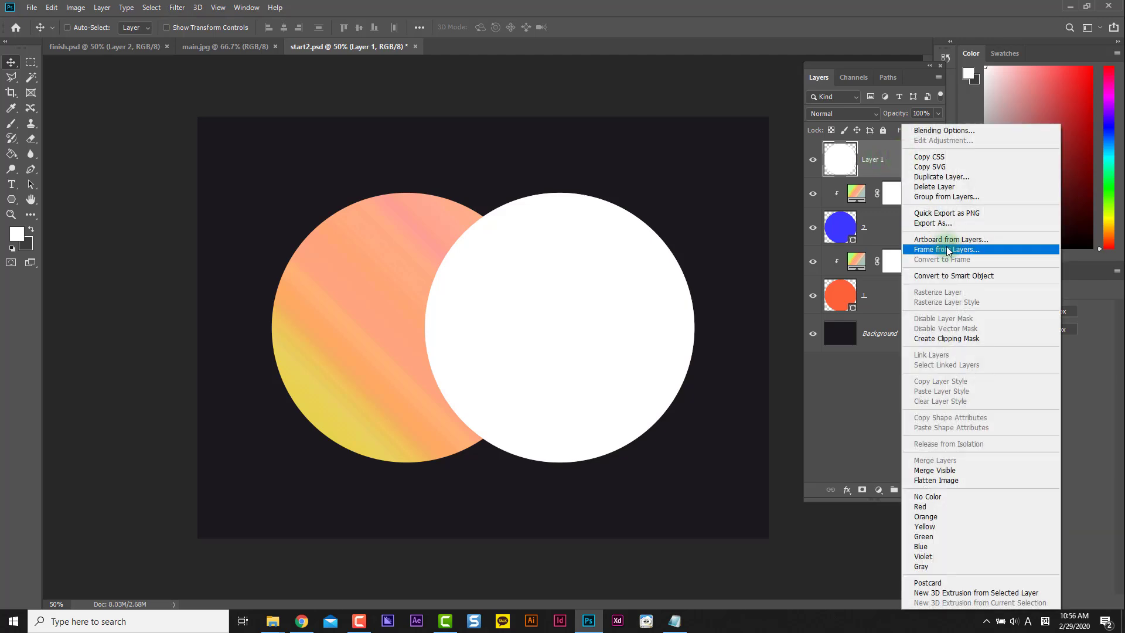
{"action": "left_click", "coordinate": [966, 278]}
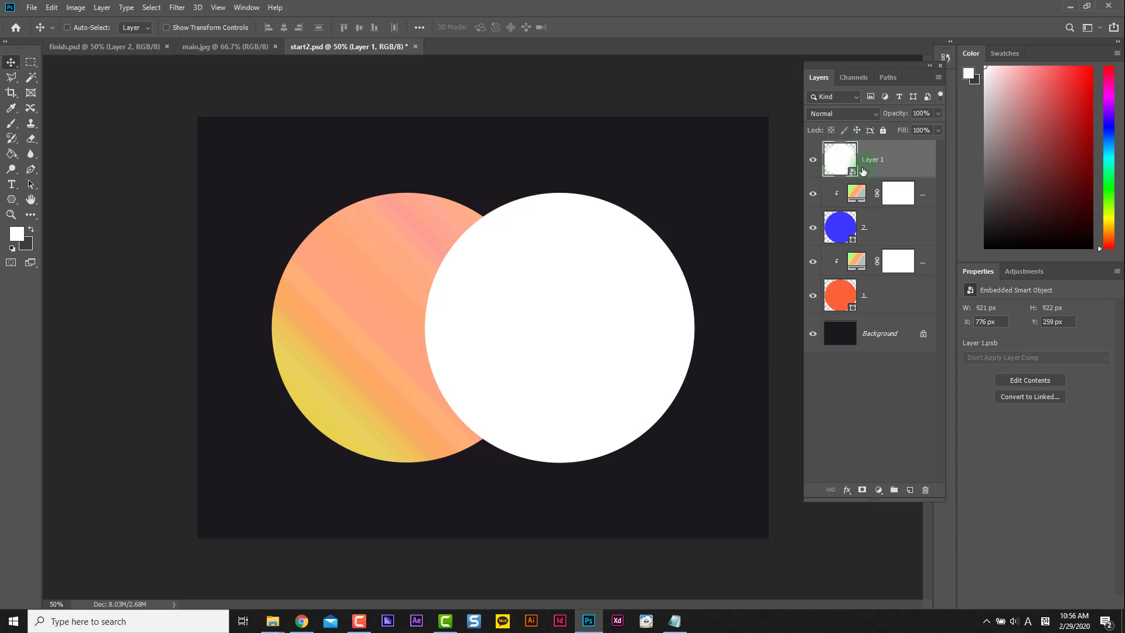
{"action": "left_click", "coordinate": [176, 7]}
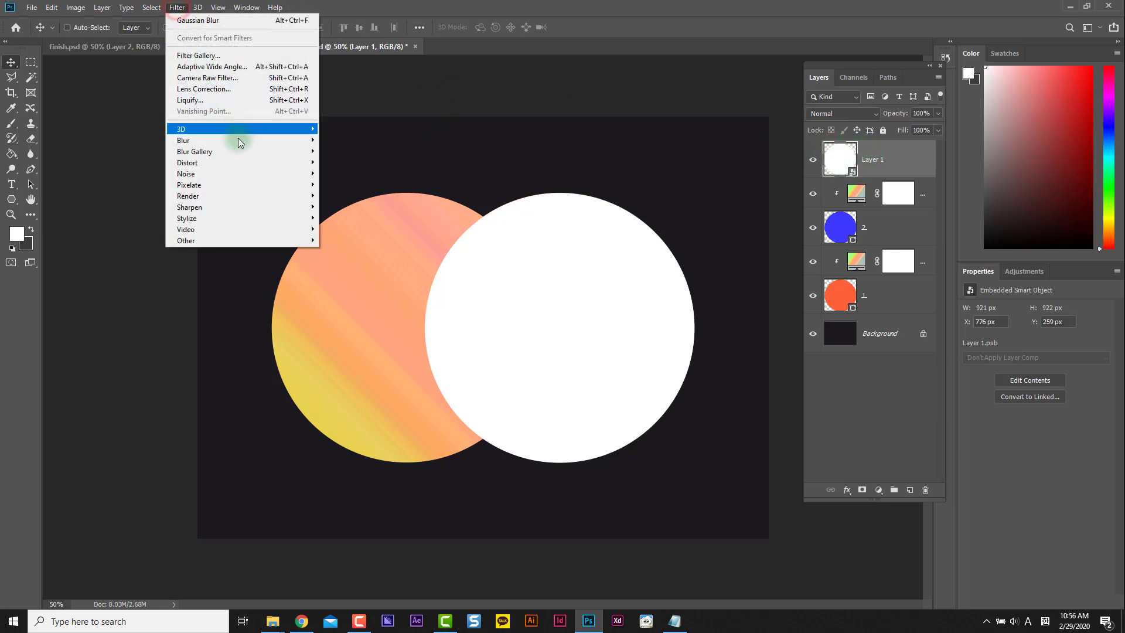
{"action": "mouse_move", "coordinate": [238, 140]}
{"action": "left_click", "coordinate": [366, 185]}
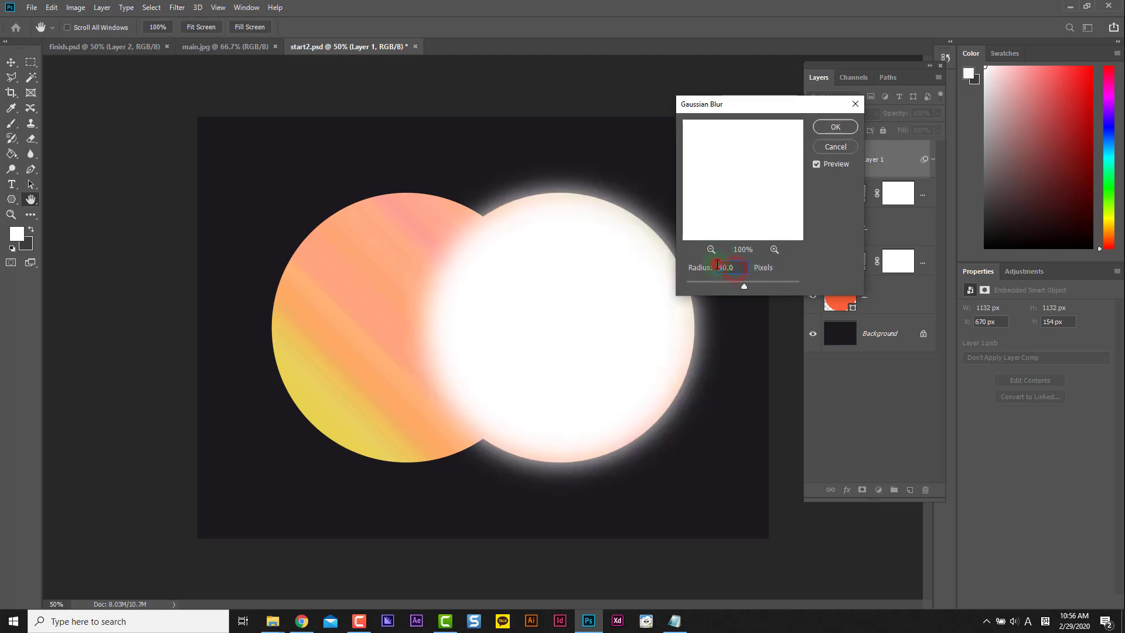
{"action": "left_click", "coordinate": [842, 131]}
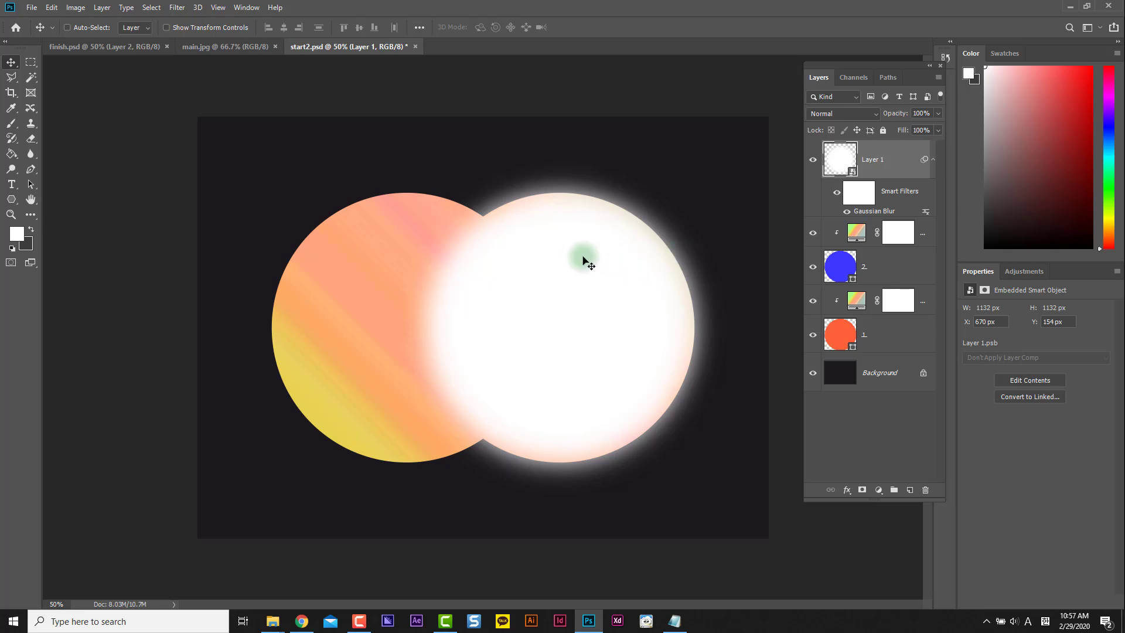
Move Layer 1 below layer 2 in the stack and shift the white glow up and right to about X 730 px, Y 24 px
{"action": "left_click_drag", "start_coordinate": [884, 157], "coordinate": [878, 288]}
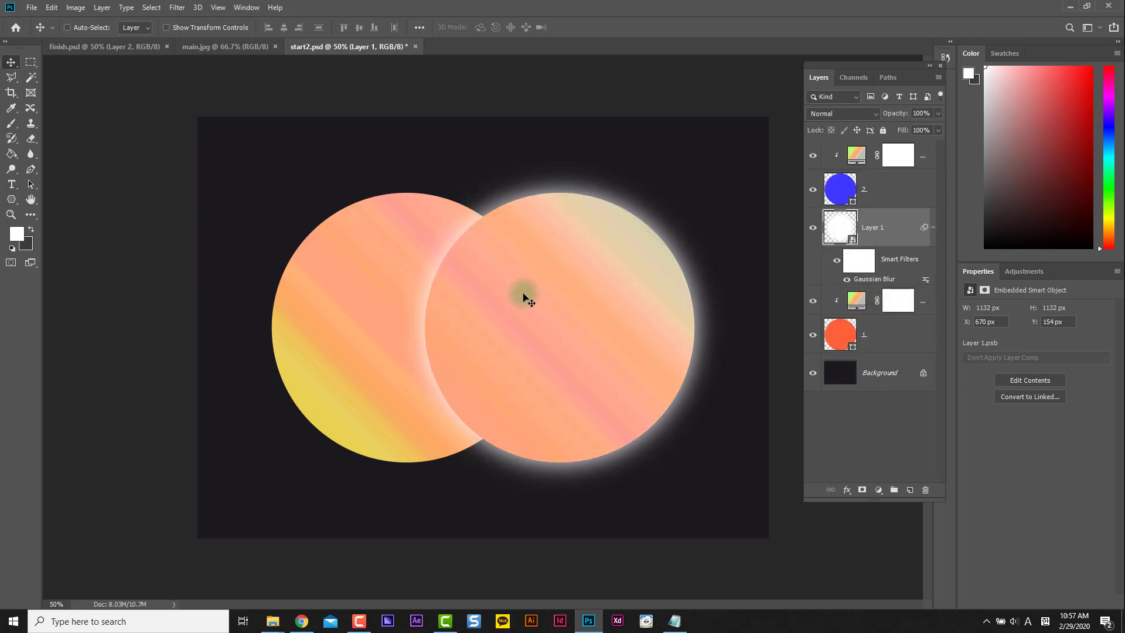
{"action": "left_click_drag", "start_coordinate": [559, 315], "coordinate": [463, 233]}
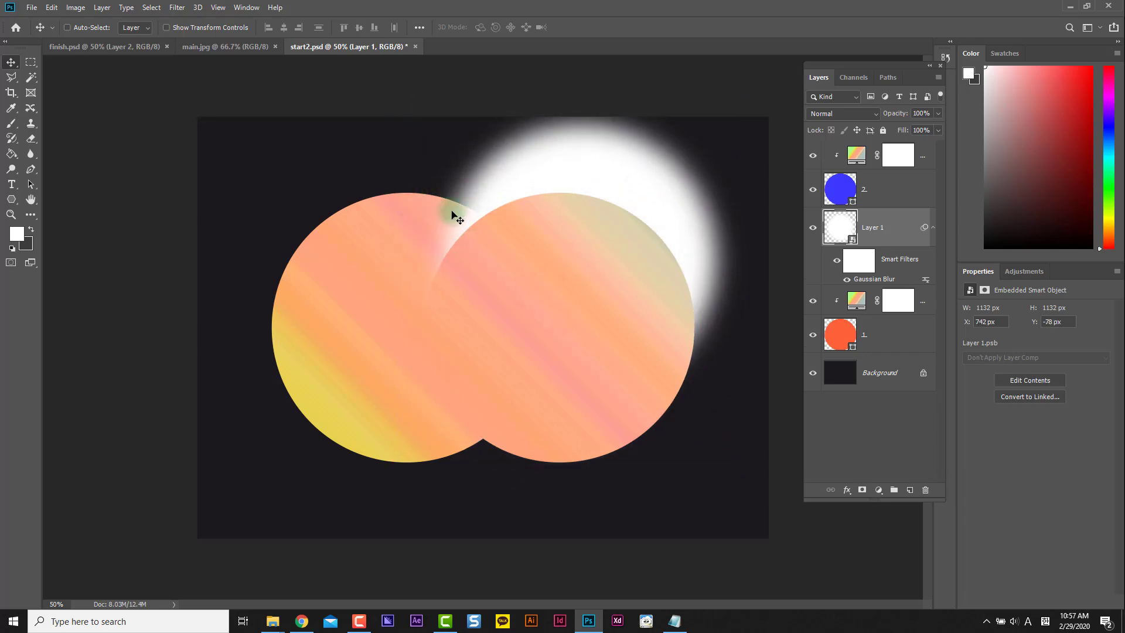
{"action": "mouse_move", "coordinate": [546, 269]}
{"action": "left_mouse_down"}
{"action": "mouse_move", "coordinate": [520, 301]}
{"action": "mouse_move", "coordinate": [548, 260]}
{"action": "mouse_move", "coordinate": [527, 269]}
{"action": "mouse_move", "coordinate": [546, 259]}
{"action": "mouse_move", "coordinate": [539, 251]}
{"action": "left_mouse_up"}
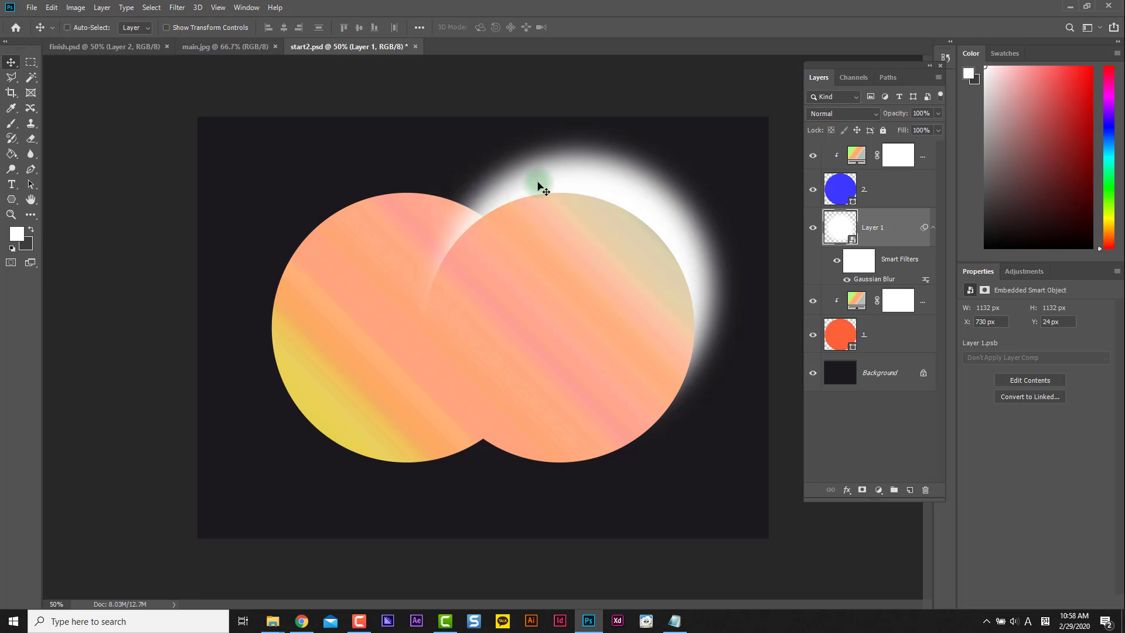
Compare the artwork with and without the white glow of Layer 1, and clip Layer 1 to the orange circle
{"action": "left_click", "coordinate": [814, 228]}
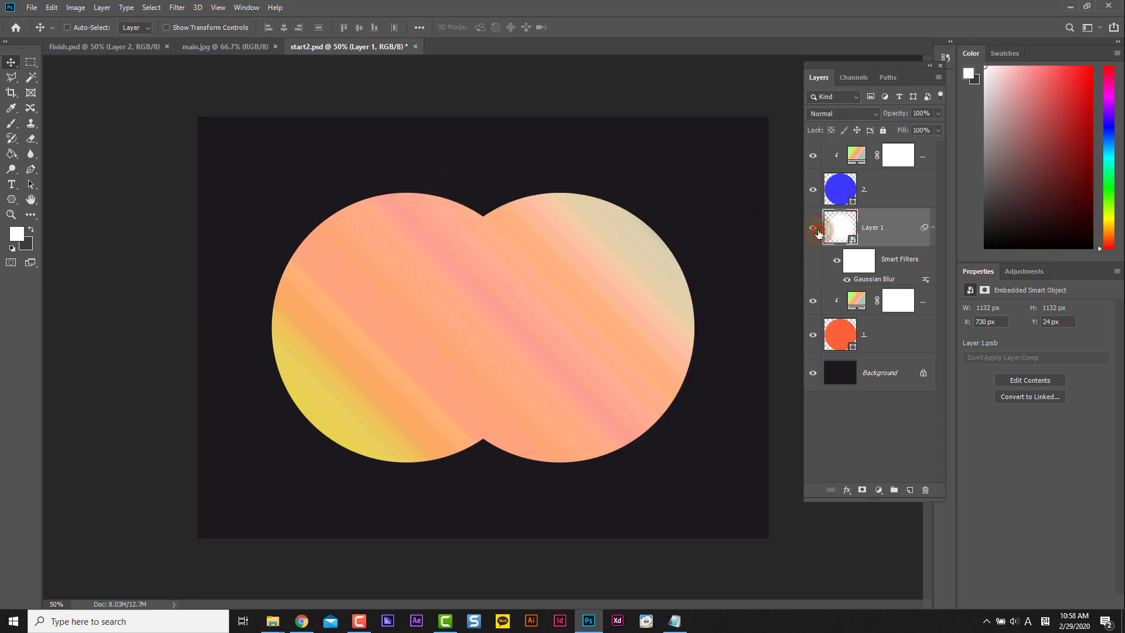
{"action": "left_click", "coordinate": [814, 228]}
{"action": "left_click", "coordinate": [813, 228]}
{"action": "left_click", "coordinate": [813, 228]}
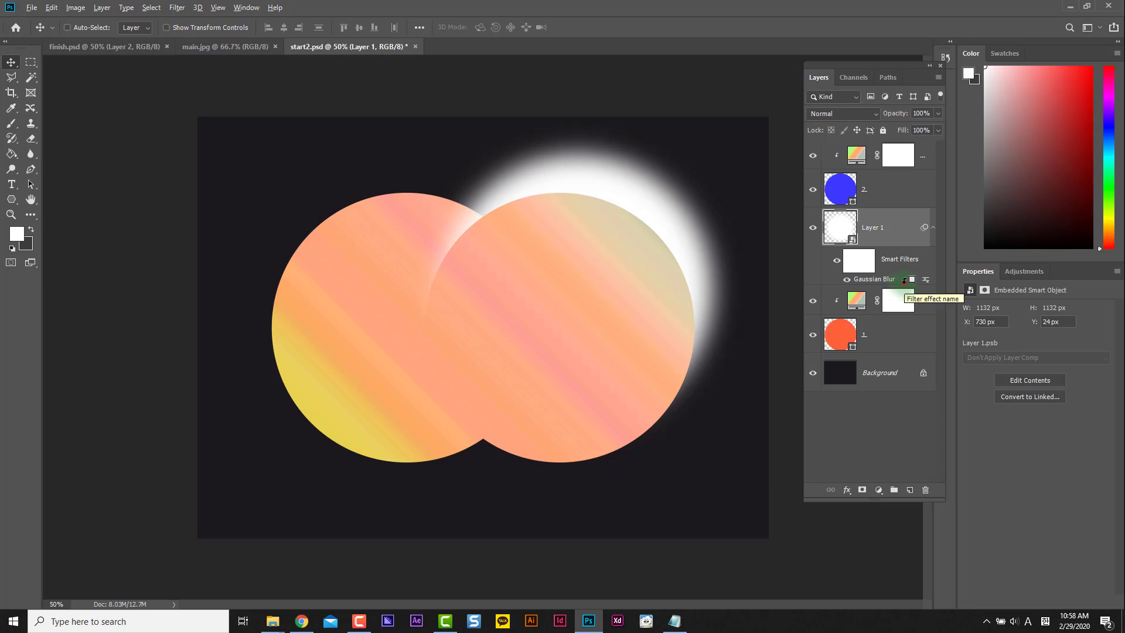
{"action": "key", "text": "ctrl+alt+g"}
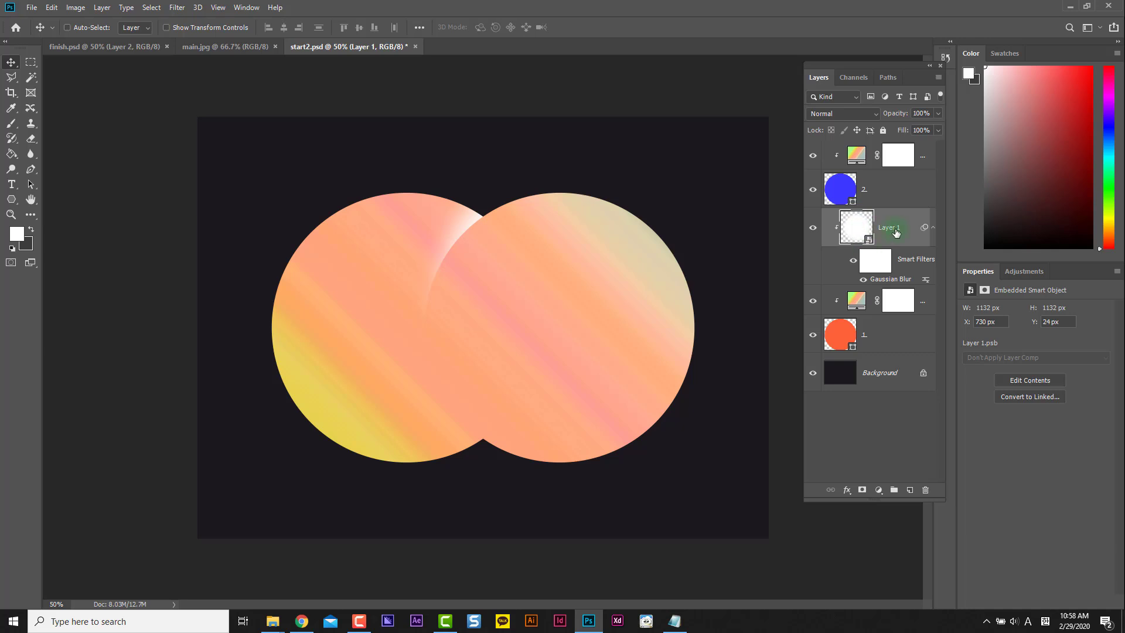
Duplicate Layer 1 to the top of the stack, clipped to the blue circle and placed at about X 148 px, Y 260 px
{"action": "key", "text": "ctrl+j"}
{"action": "left_click_drag", "start_coordinate": [910, 220], "coordinate": [903, 144]}
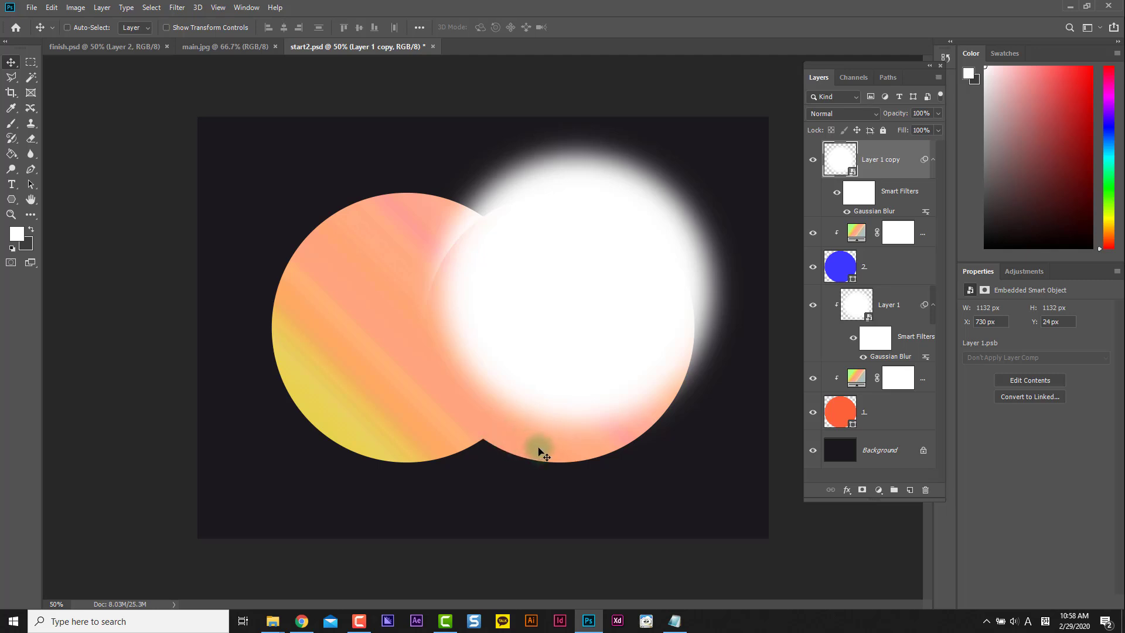
{"action": "left_click_drag", "start_coordinate": [622, 241], "coordinate": [470, 352]}
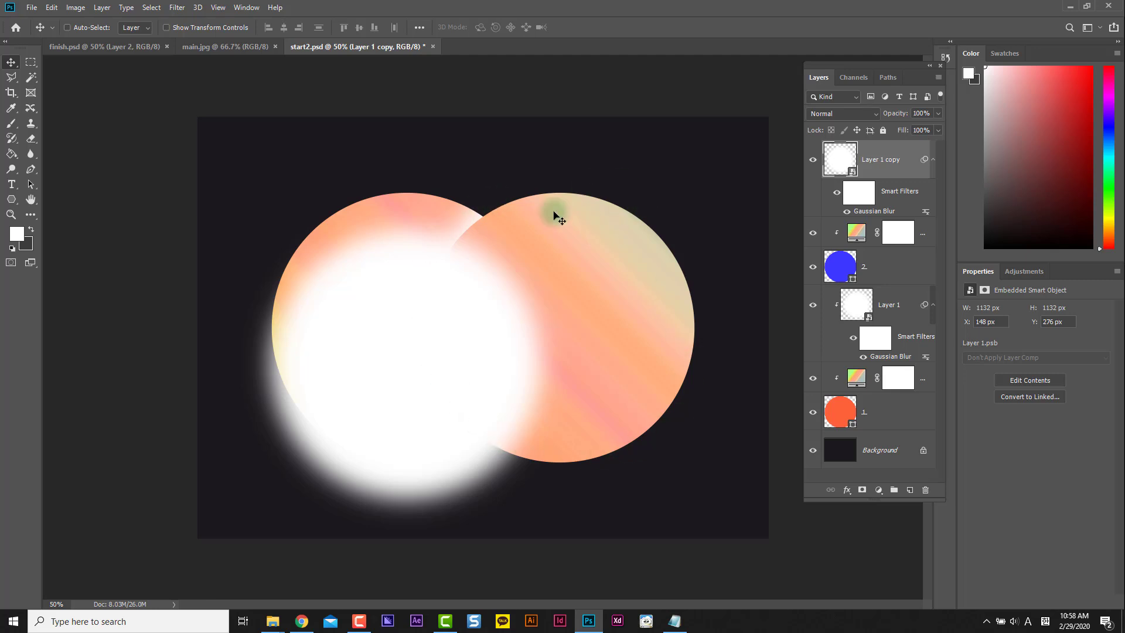
{"action": "left_click", "coordinate": [903, 222], "text": "alt"}
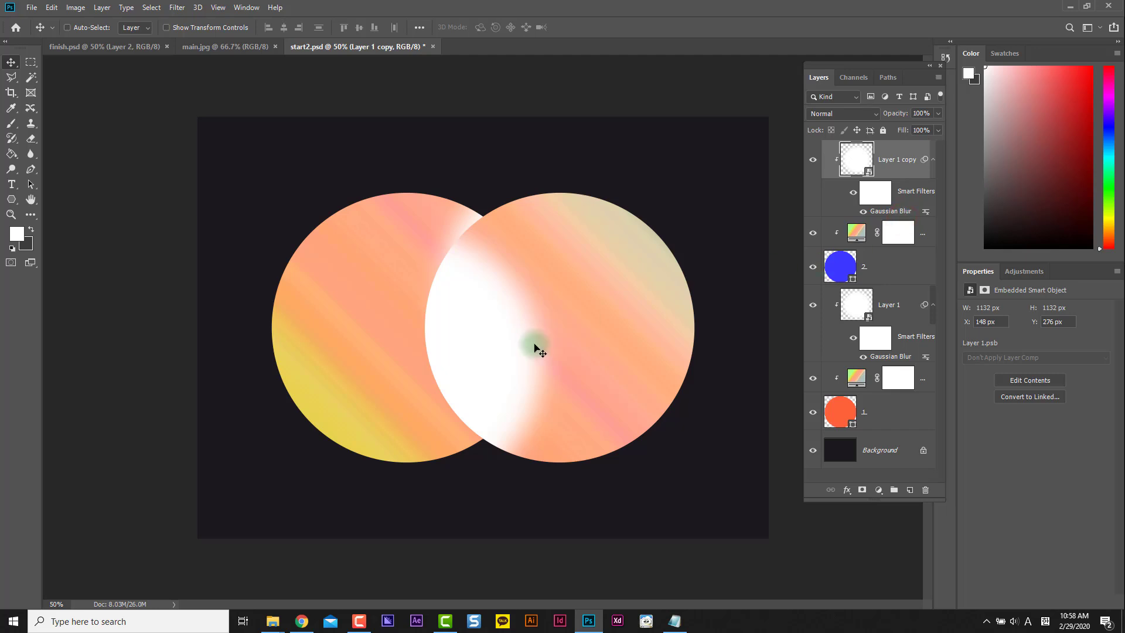
{"action": "mouse_move", "coordinate": [518, 408]}
{"action": "left_mouse_down"}
{"action": "mouse_move", "coordinate": [490, 407]}
{"action": "mouse_move", "coordinate": [510, 413]}
{"action": "mouse_move", "coordinate": [510, 398]}
{"action": "left_mouse_up"}
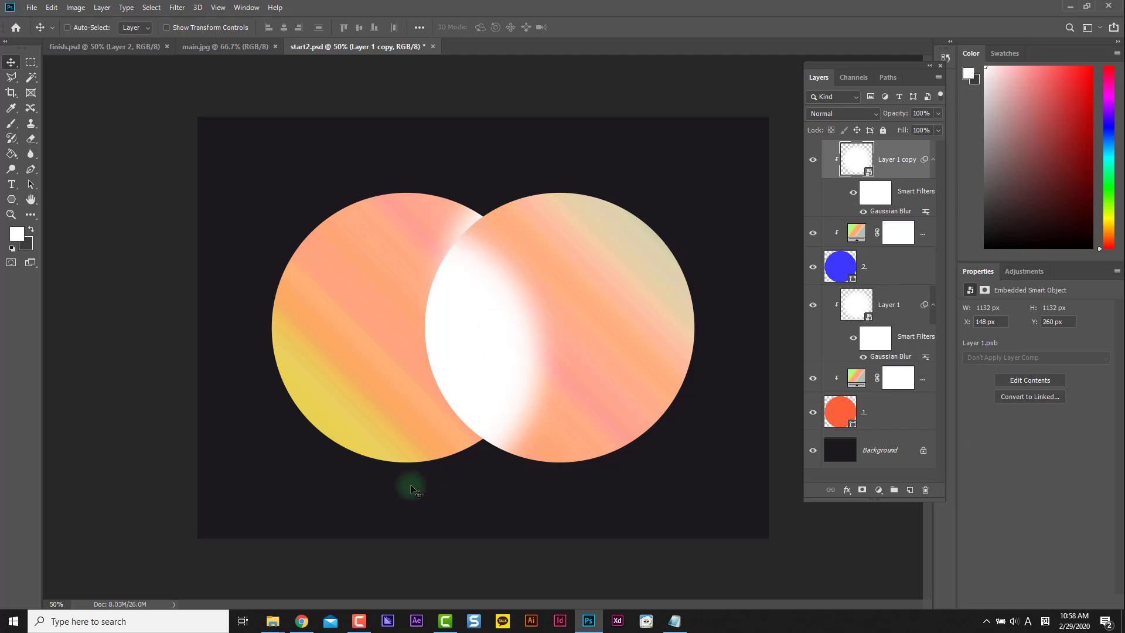
Outline the white overlap between the two circles with a Polygonal Lasso selection and clear the selection
{"action": "left_click", "coordinate": [12, 77]}
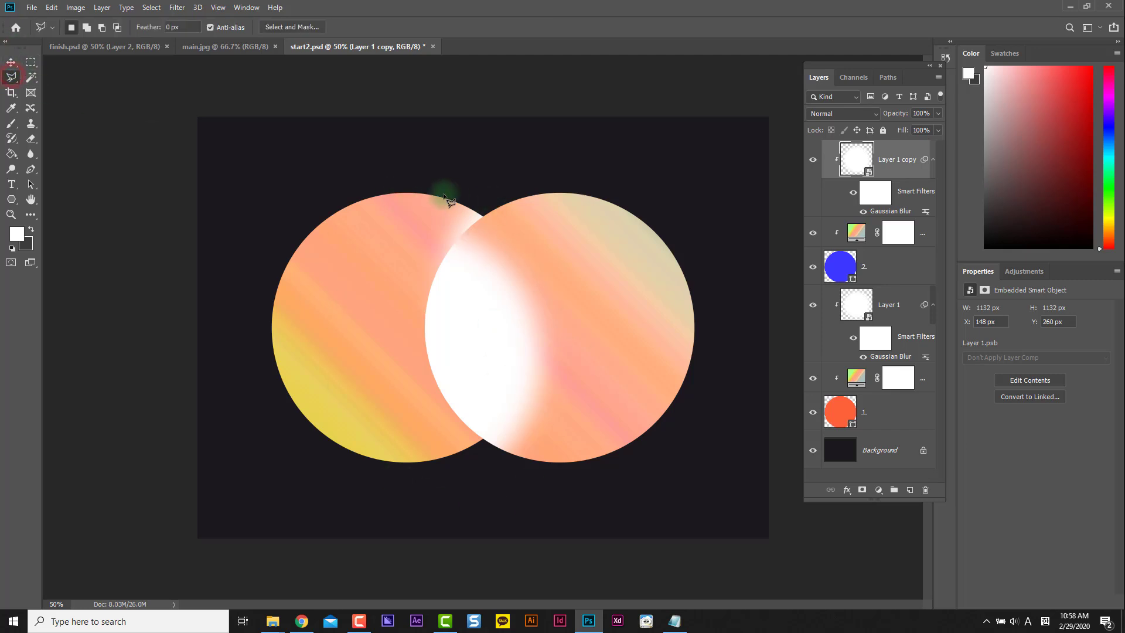
{"action": "left_click", "coordinate": [444, 194]}
{"action": "left_click", "coordinate": [535, 266]}
{"action": "left_click", "coordinate": [543, 322]}
{"action": "left_click", "coordinate": [544, 365]}
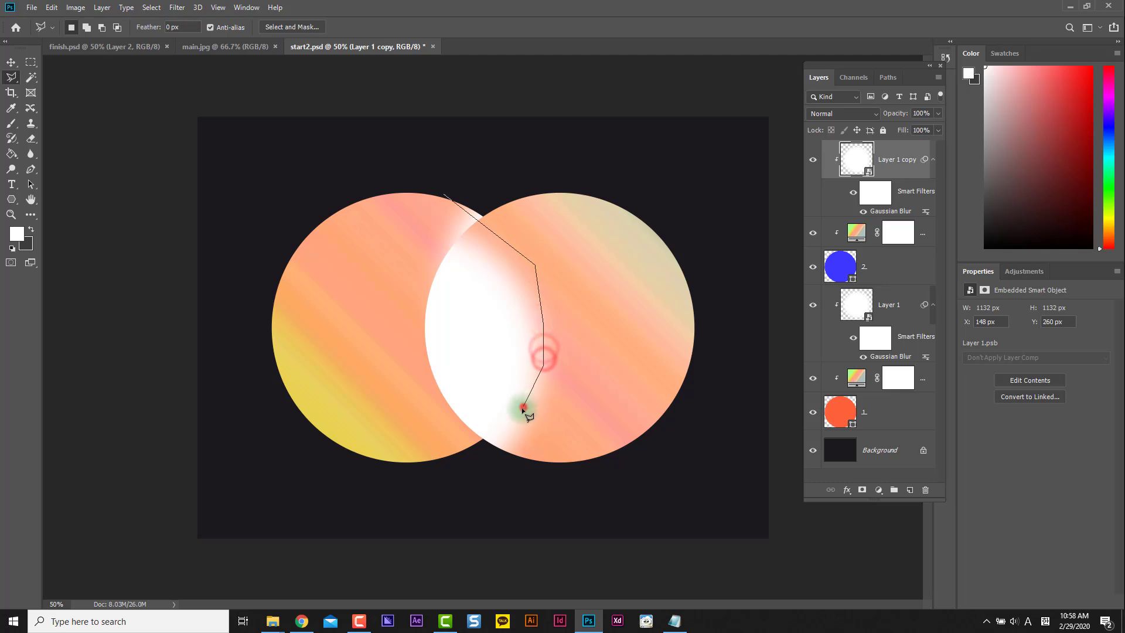
{"action": "left_click", "coordinate": [522, 409]}
{"action": "left_click", "coordinate": [484, 444]}
{"action": "left_click", "coordinate": [426, 446]}
{"action": "left_click", "coordinate": [374, 383]}
{"action": "left_click", "coordinate": [373, 285]}
{"action": "double_click", "coordinate": [402, 234]}
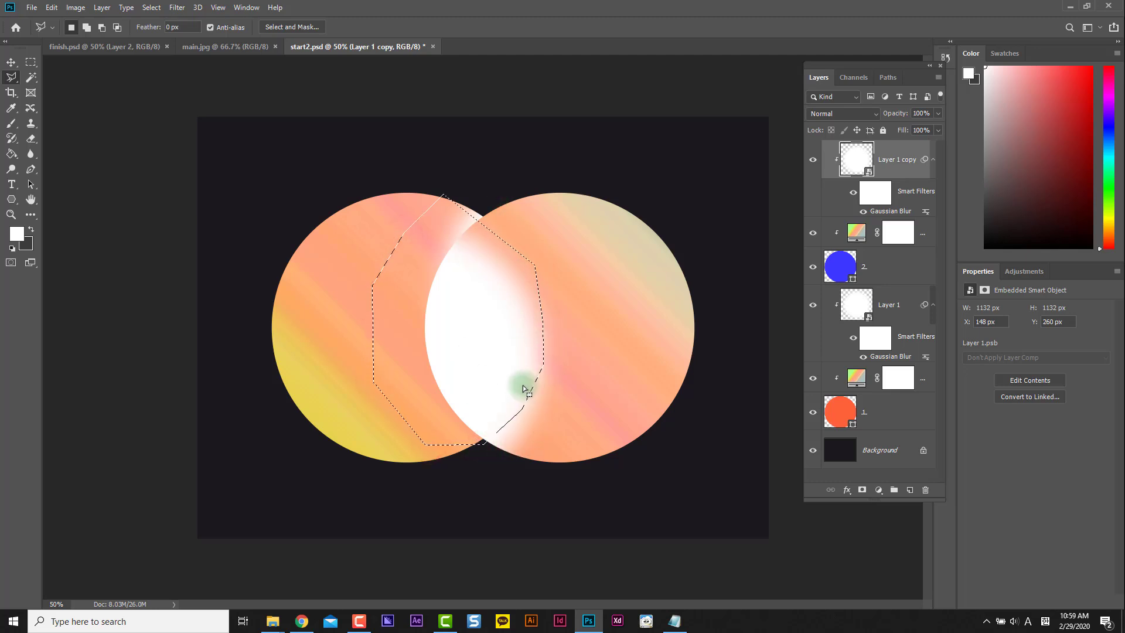
{"action": "left_click", "coordinate": [580, 249]}
Add a layer mask to Layer 1 copy and make the mask active for editing
{"action": "left_click", "coordinate": [872, 171]}
{"action": "left_click", "coordinate": [863, 357]}
{"action": "left_click", "coordinate": [864, 491]}
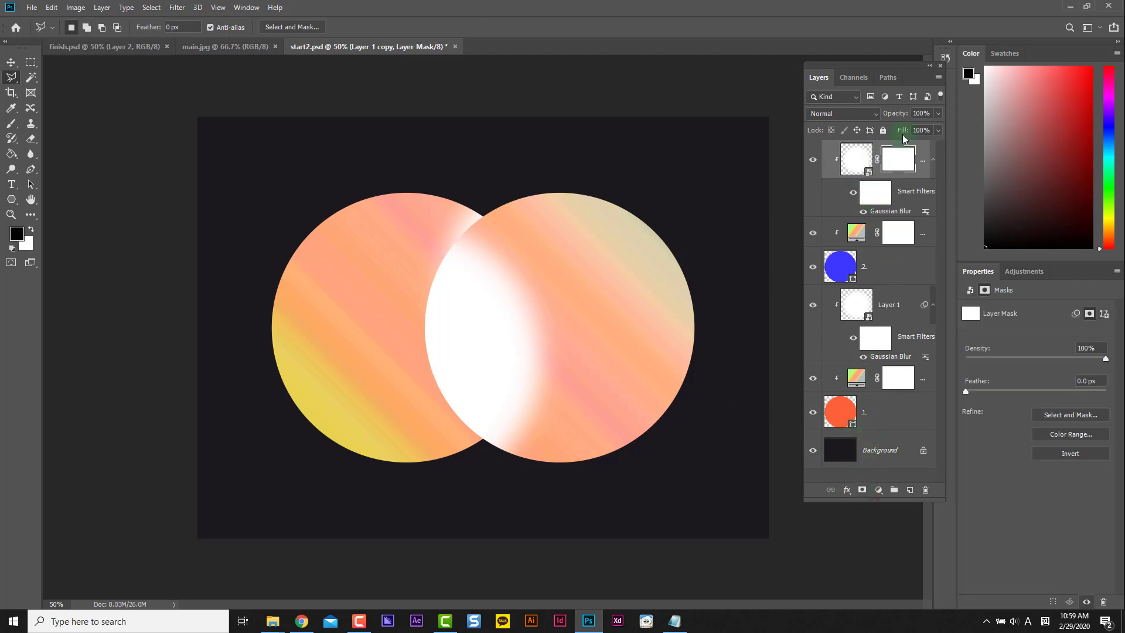
{"action": "left_click", "coordinate": [894, 151]}
Trace a rough Polygonal Lasso selection around the orange circle and its edge inside the glow, and deselect it
{"action": "left_click", "coordinate": [388, 183]}
{"action": "left_click", "coordinate": [498, 232]}
{"action": "left_click", "coordinate": [517, 272]}
{"action": "left_click", "coordinate": [531, 313]}
{"action": "left_click", "coordinate": [535, 333]}
{"action": "left_click", "coordinate": [531, 368]}
{"action": "left_click", "coordinate": [523, 384]}
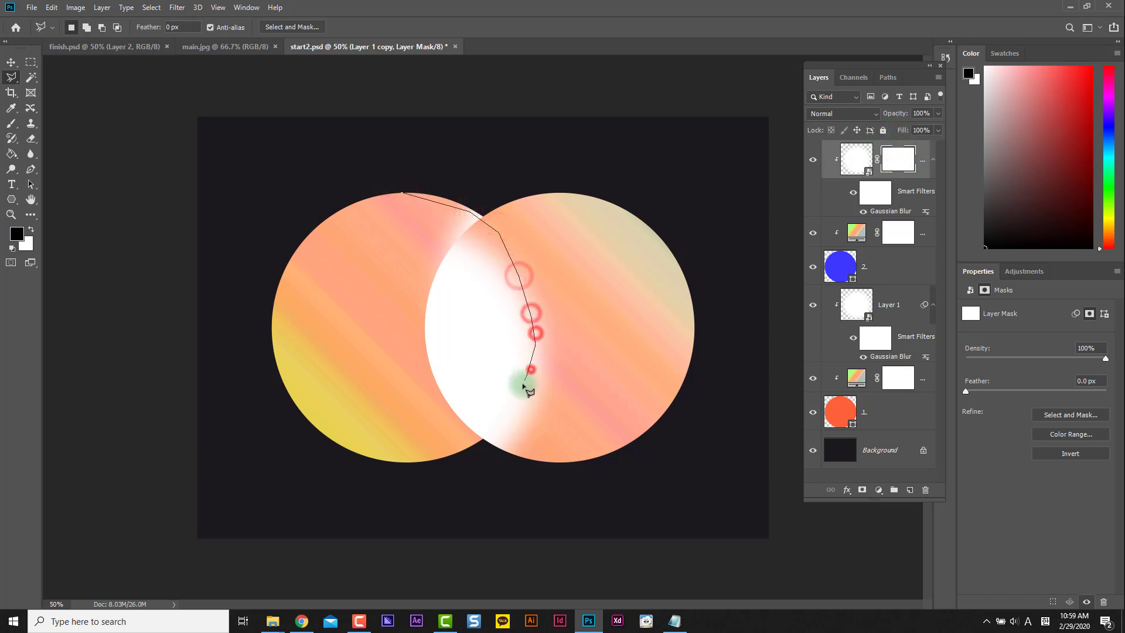
{"action": "left_click", "coordinate": [501, 435]}
{"action": "left_click", "coordinate": [384, 456]}
{"action": "left_click", "coordinate": [299, 420]}
{"action": "left_click", "coordinate": [281, 407]}
{"action": "left_click", "coordinate": [289, 265]}
{"action": "left_click", "coordinate": [344, 192]}
{"action": "left_click", "coordinate": [380, 176]}
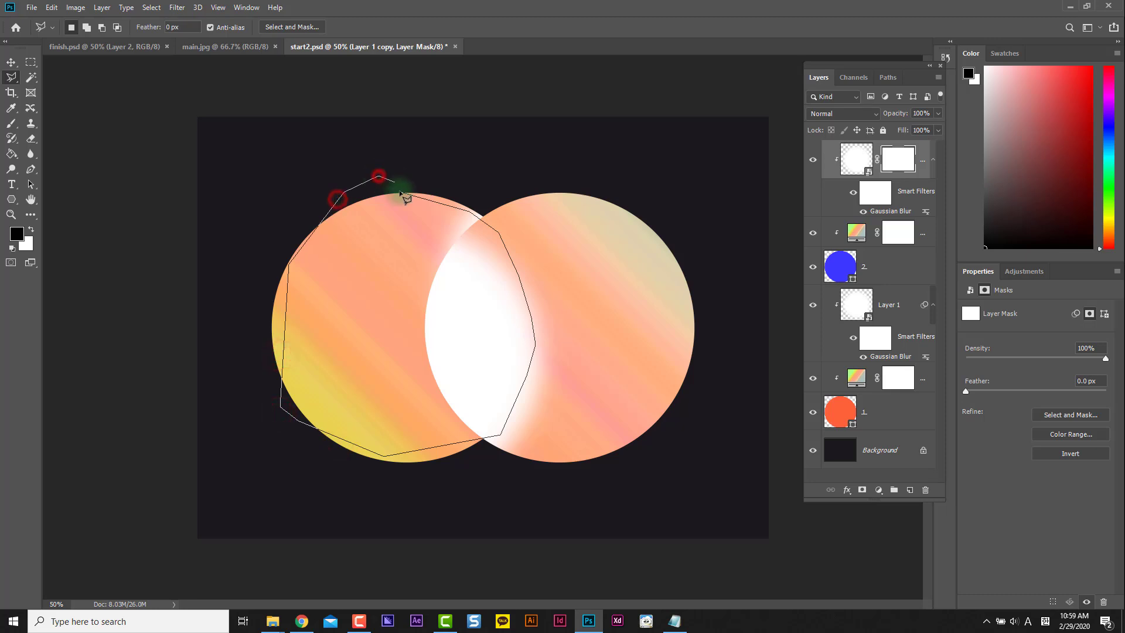
{"action": "key", "text": "Escape"}
{"action": "left_click", "coordinate": [400, 192]}
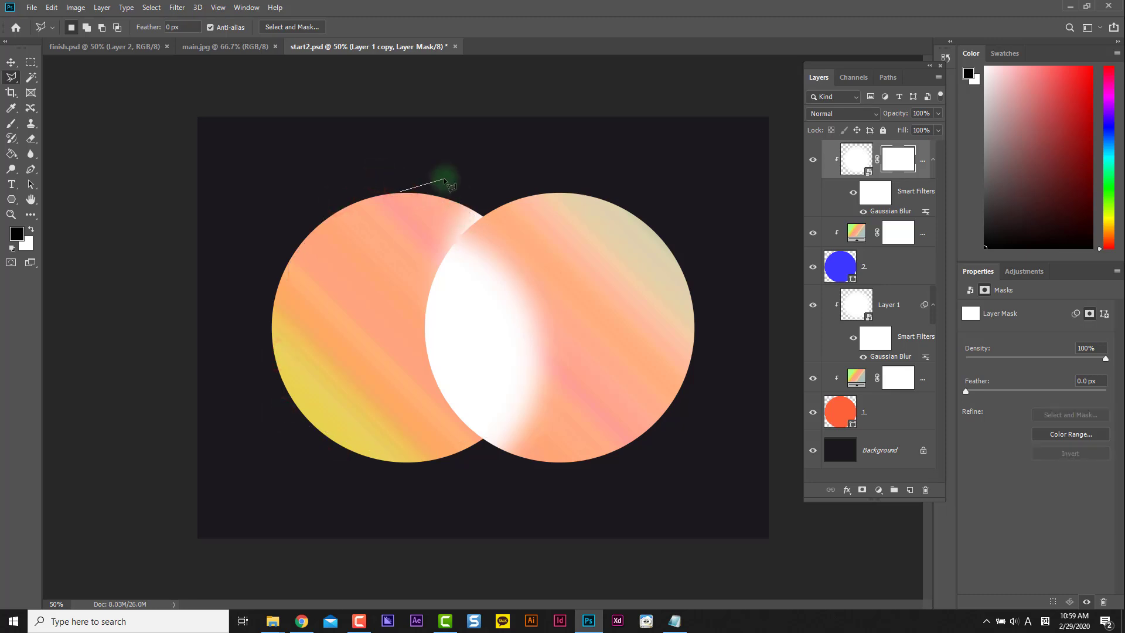
{"action": "double_click", "coordinate": [445, 182]}
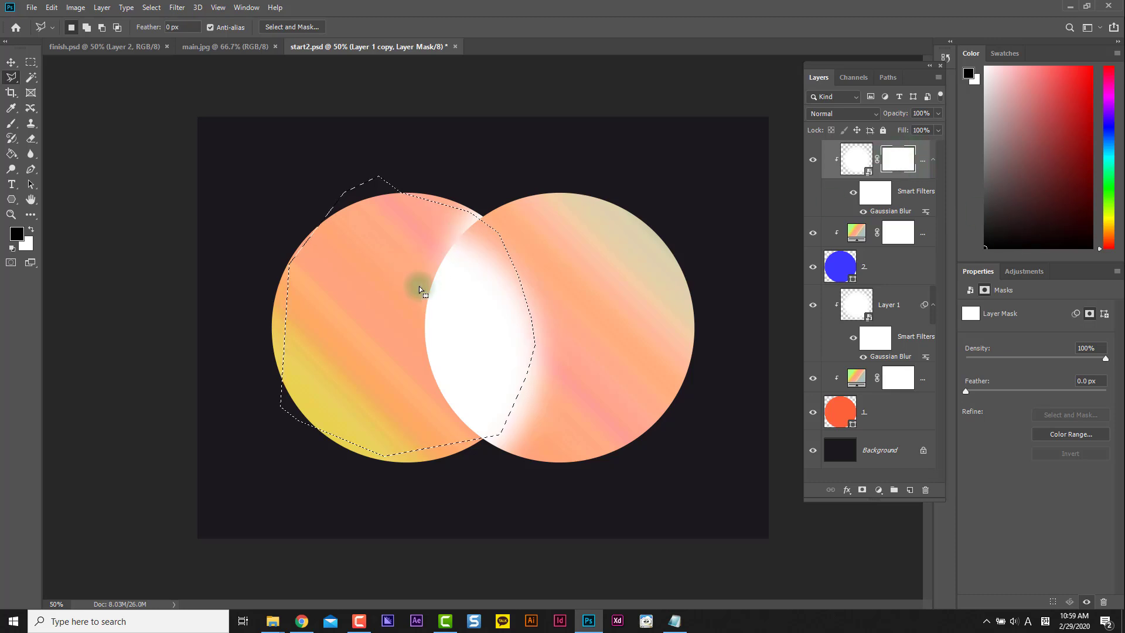
{"action": "left_click", "coordinate": [456, 411]}
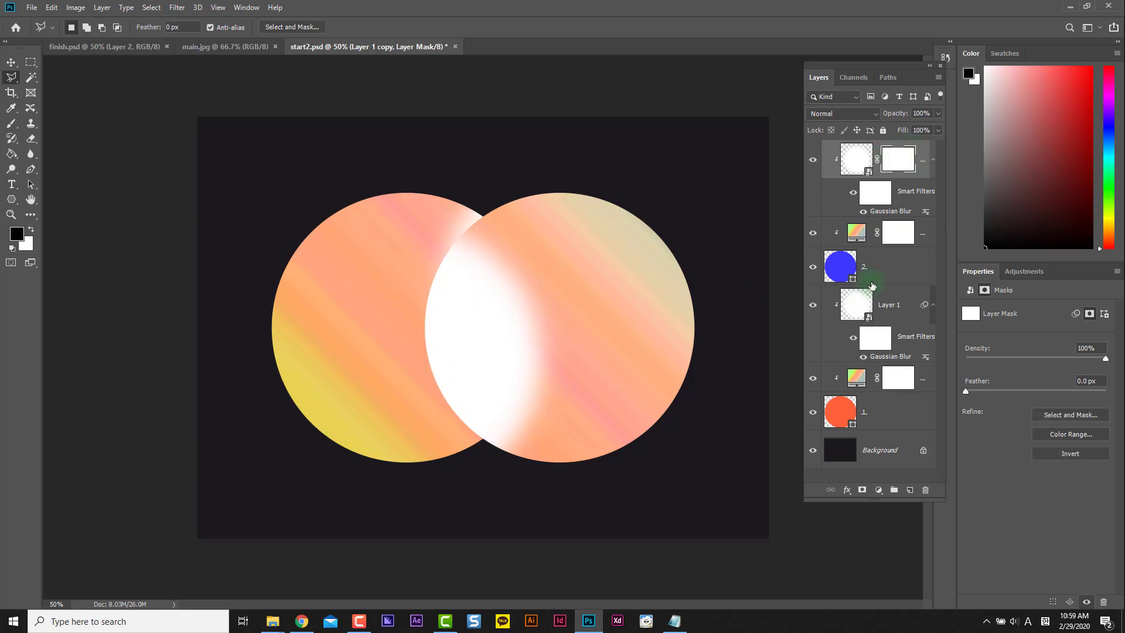
Load the orange circle's shape as a selection, fill it with black on Layer 1 copy's mask, and deselect
{"action": "left_click", "coordinate": [844, 413], "text": "ctrl"}
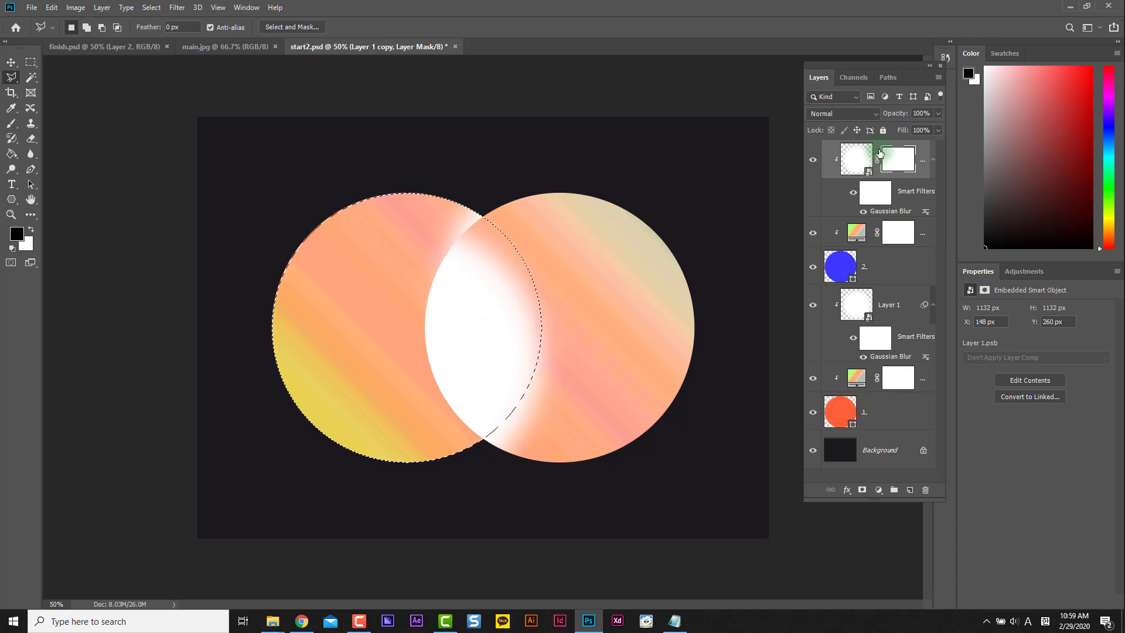
{"action": "left_click", "coordinate": [899, 159]}
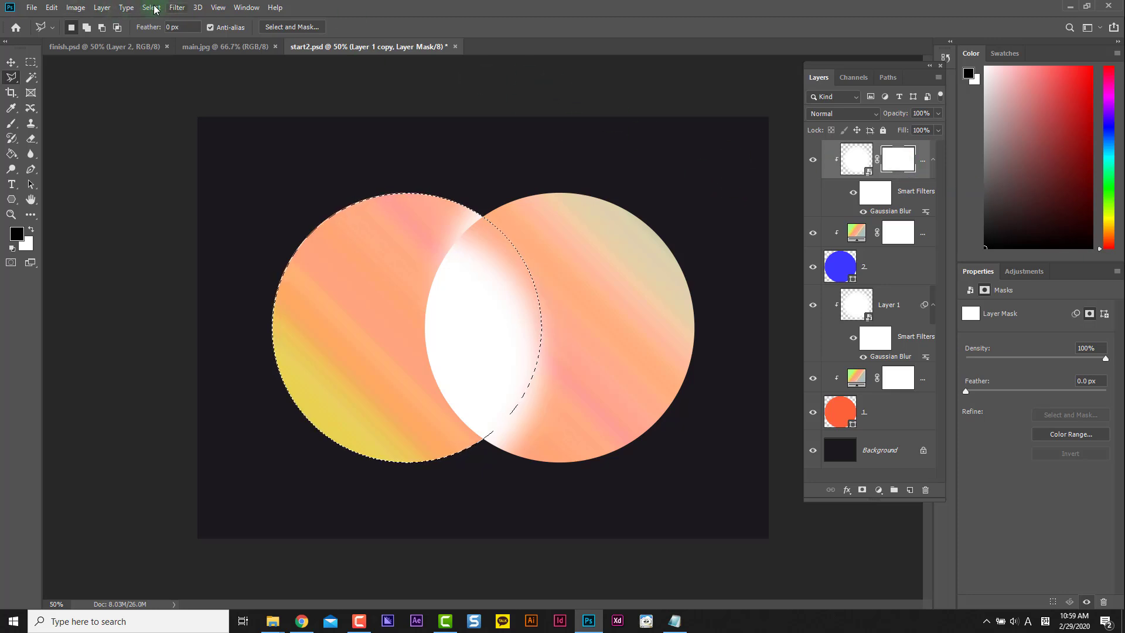
{"action": "left_click", "coordinate": [76, 7]}
{"action": "left_click", "coordinate": [120, 39]}
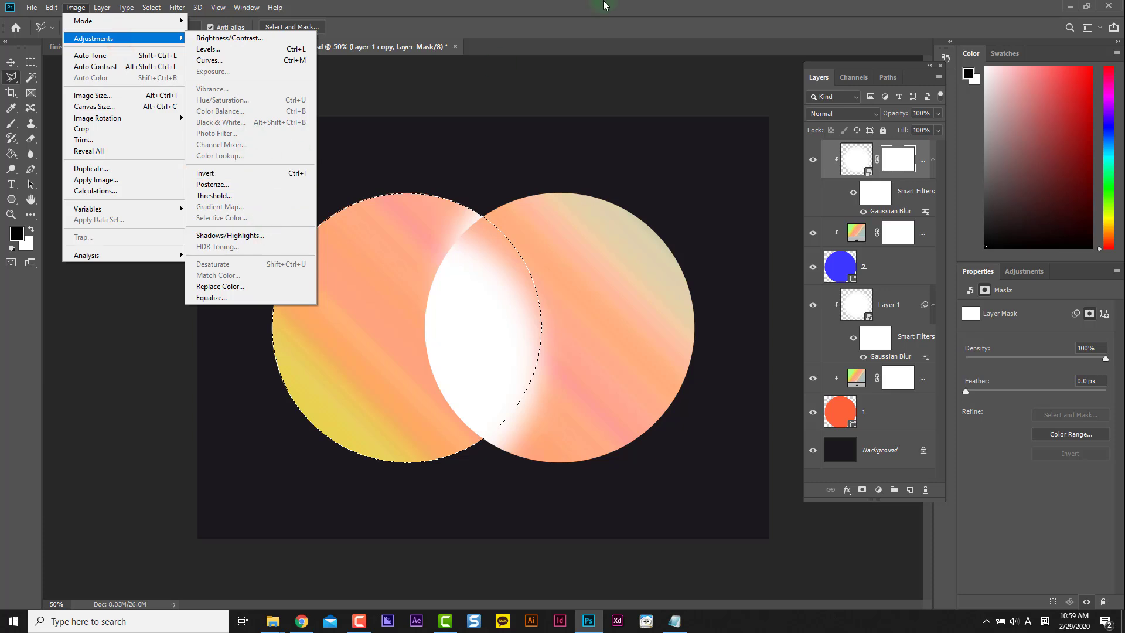
{"action": "left_click", "coordinate": [565, 52]}
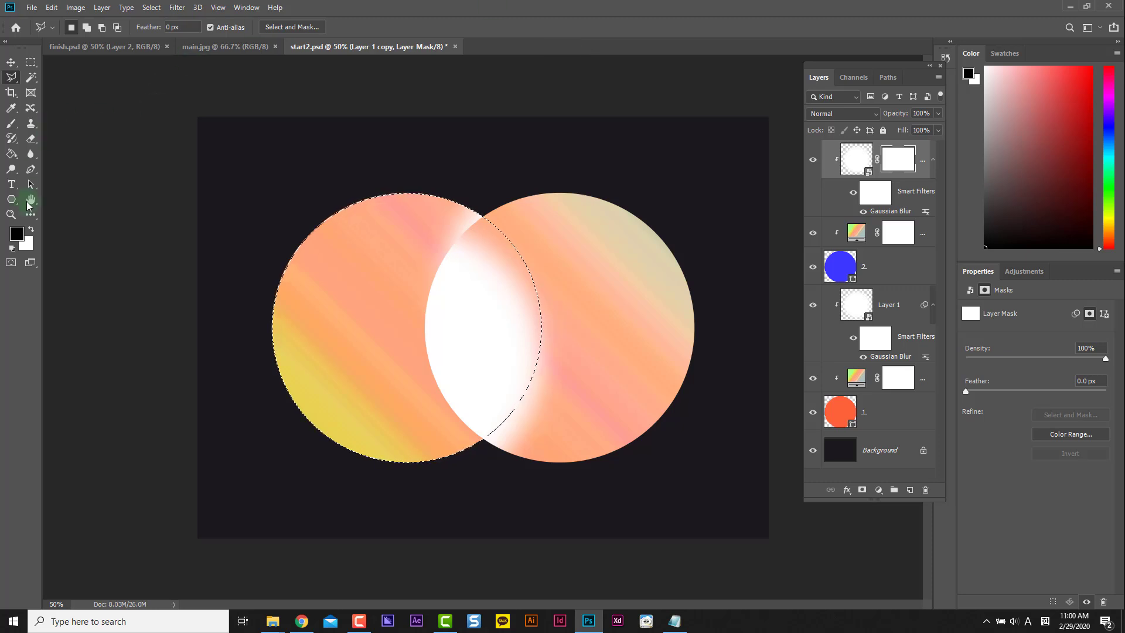
{"action": "left_click", "coordinate": [216, 234]}
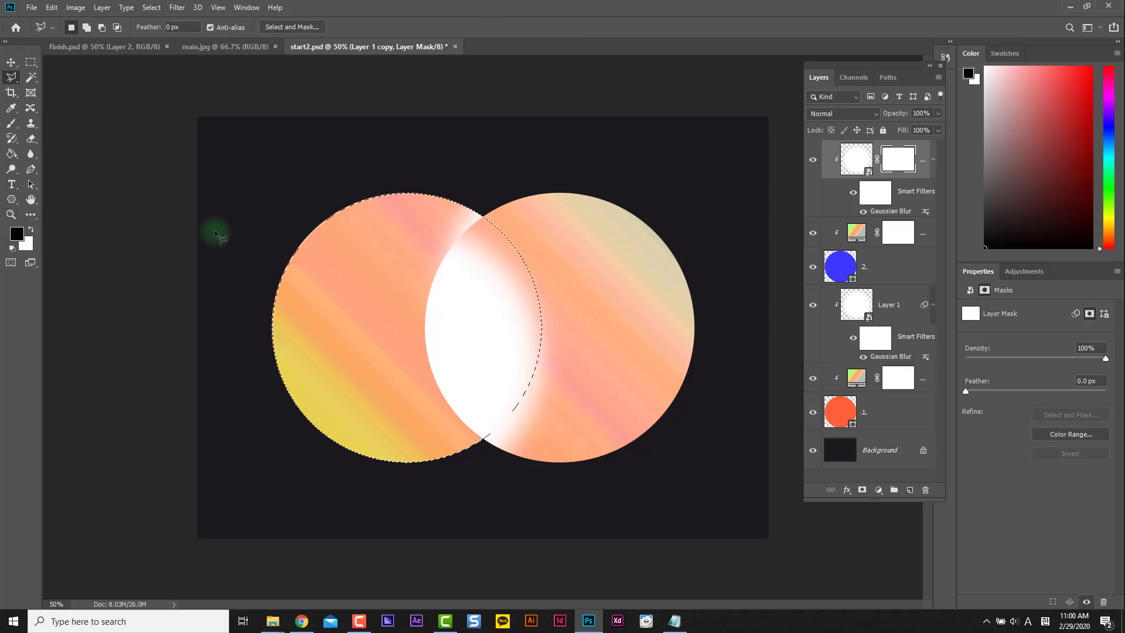
{"action": "left_click", "coordinate": [333, 251]}
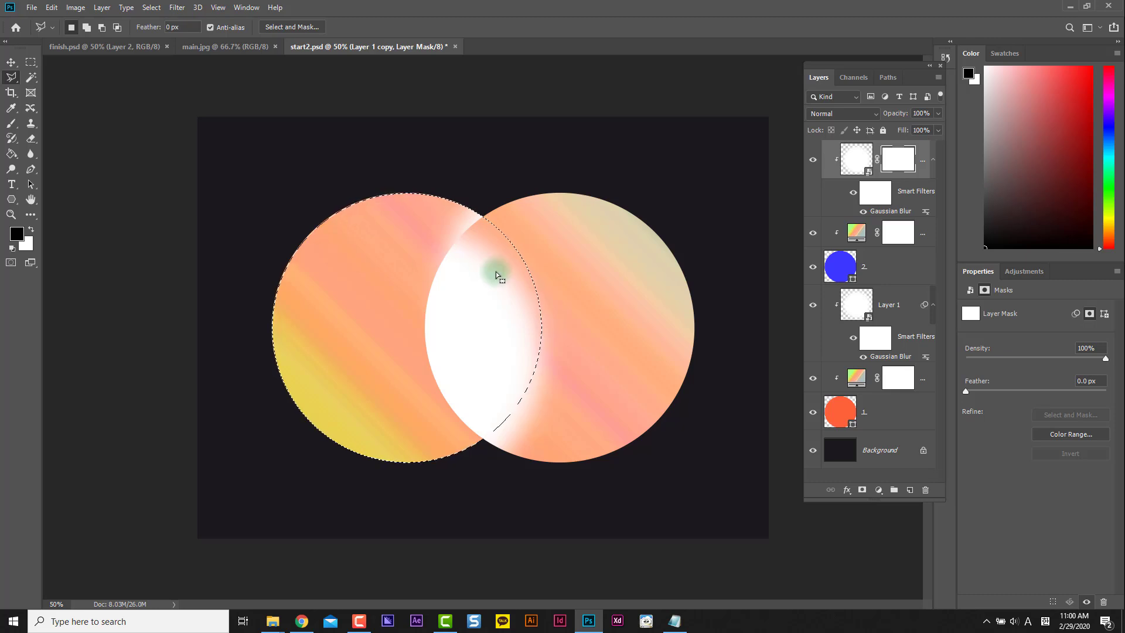
{"action": "key", "text": "alt+BackSpace"}
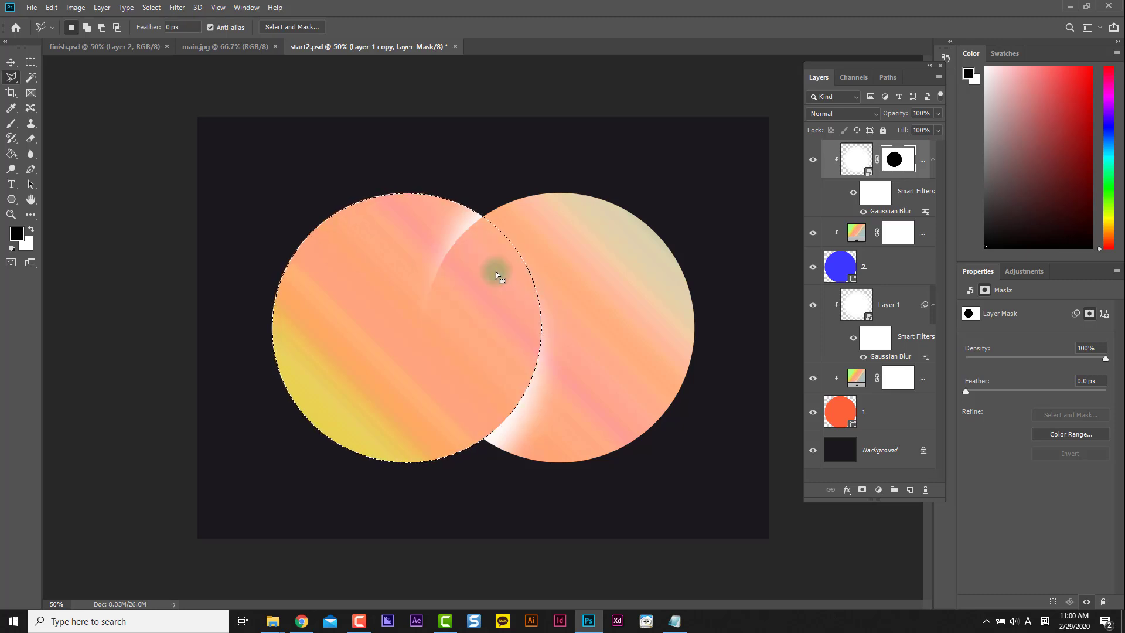
{"action": "key", "text": "ctrl+d"}
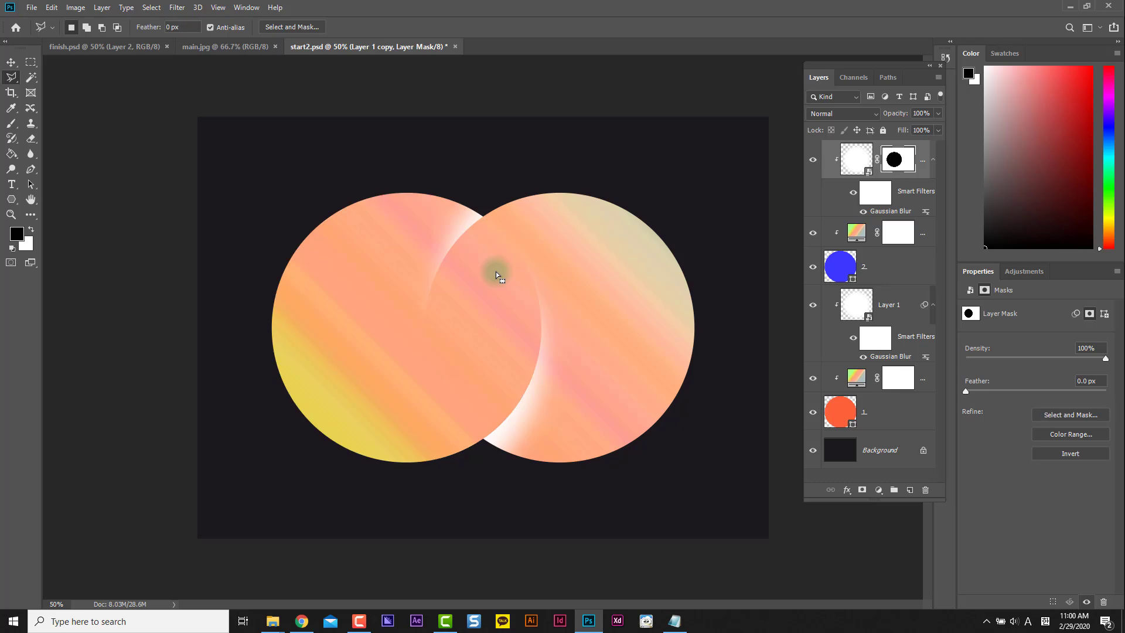
Try to move the Layer 1 copy glow together with its linked mask, and undo the move
{"action": "left_click", "coordinate": [525, 263]}
{"action": "left_click", "coordinate": [451, 338]}
{"action": "key", "text": "Escape"}
{"action": "left_click", "coordinate": [12, 63]}
{"action": "left_click_drag", "start_coordinate": [476, 384], "coordinate": [610, 435]}
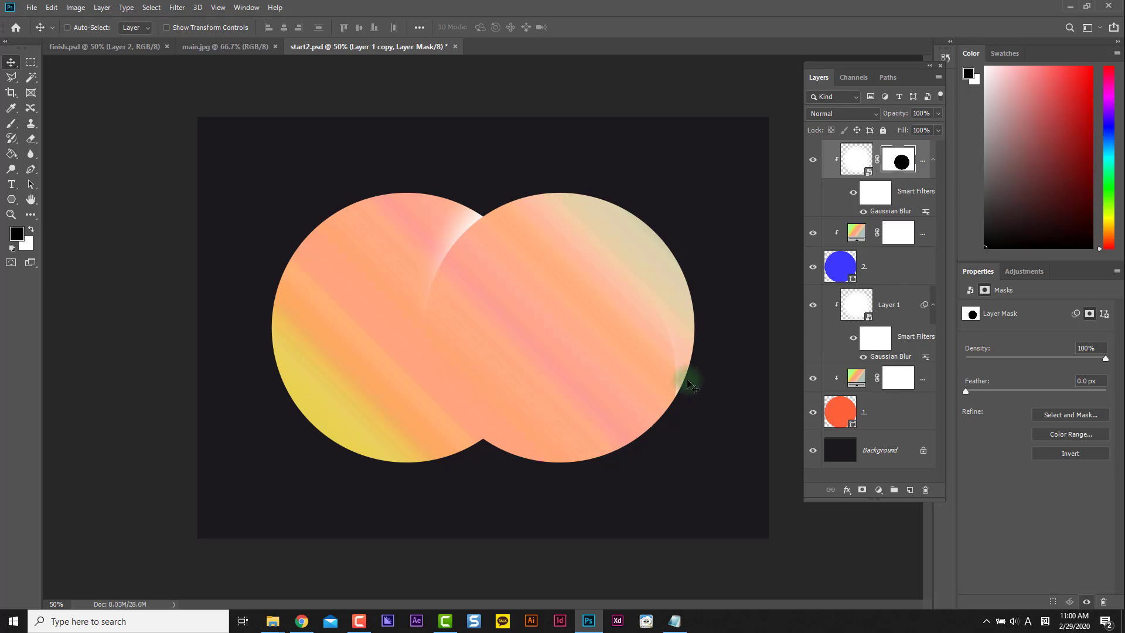
{"action": "key", "text": "ctrl+z"}
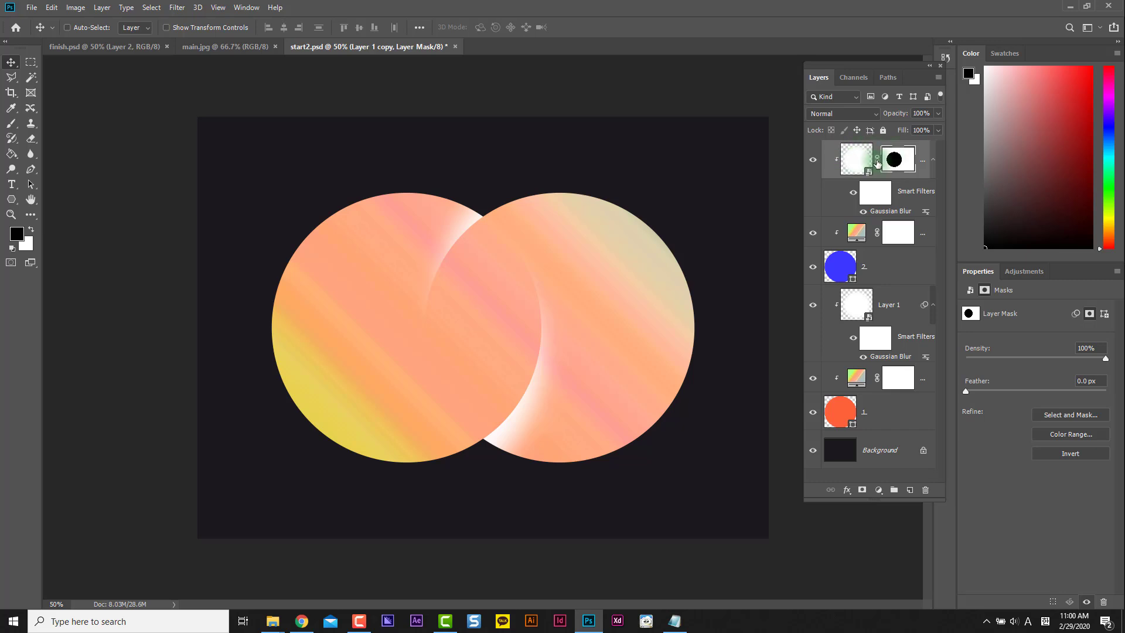
Unlink Layer 1 copy from its mask and move only the glow about 44 px left and 66 px down
{"action": "left_click", "coordinate": [878, 161]}
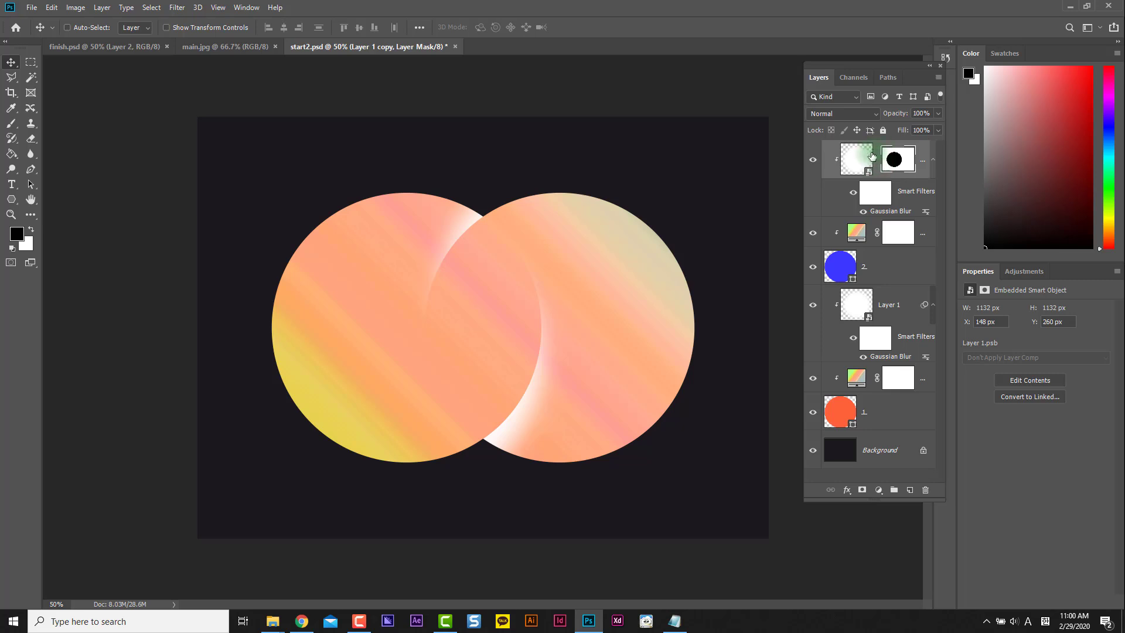
{"action": "left_click", "coordinate": [854, 159]}
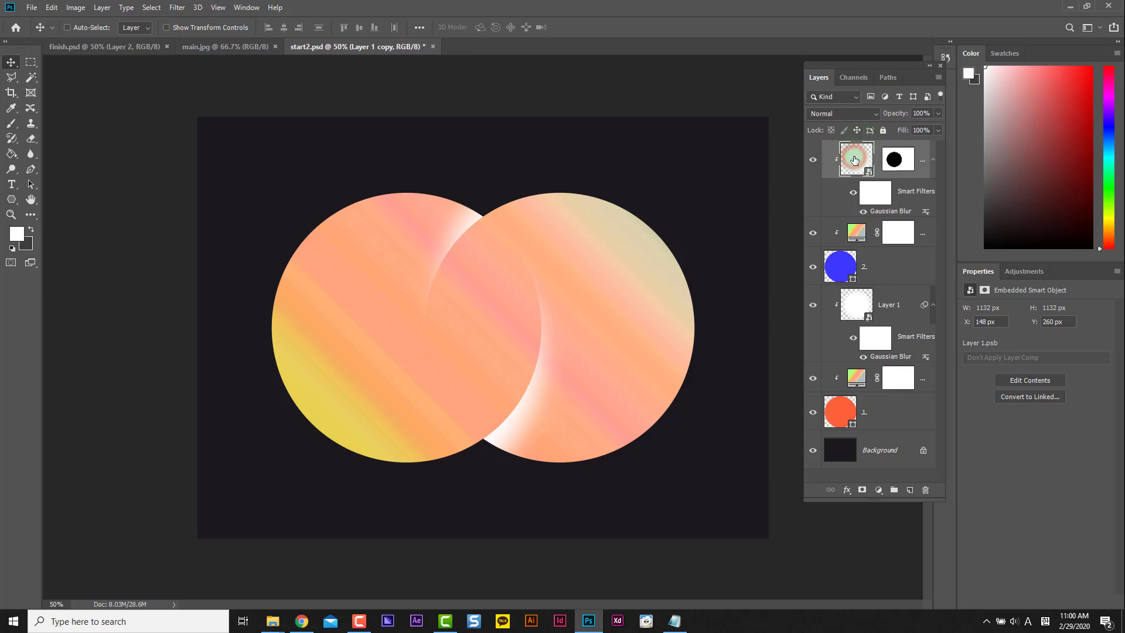
{"action": "mouse_move", "coordinate": [558, 376]}
{"action": "left_mouse_down"}
{"action": "mouse_move", "coordinate": [523, 408]}
{"action": "mouse_move", "coordinate": [536, 376]}
{"action": "mouse_move", "coordinate": [540, 389]}
{"action": "left_mouse_up"}
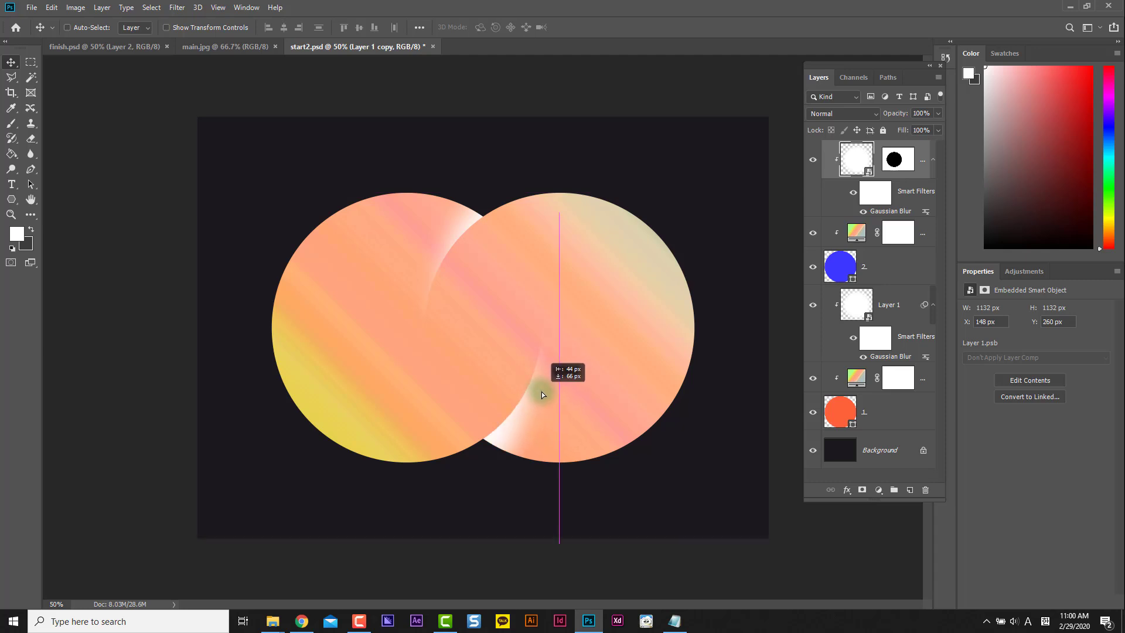